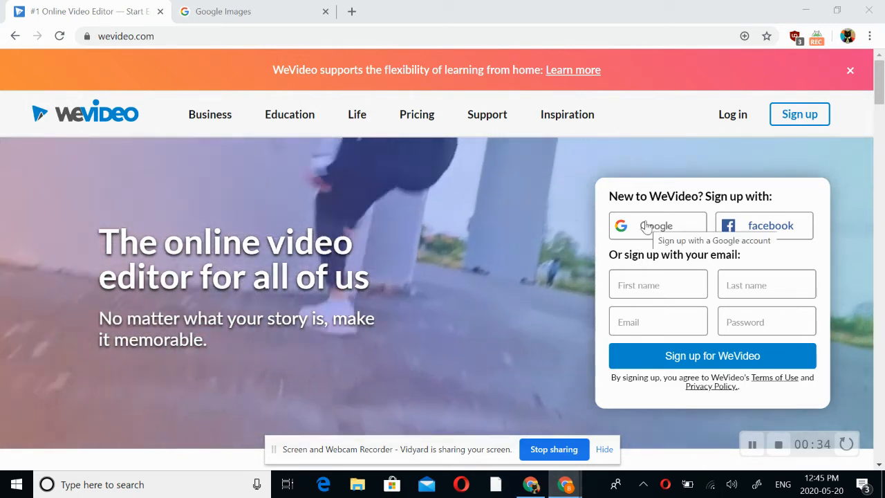
Log in to WeVideo with the Google account, create a new video project and dismiss the Opera notification
click(734, 122)
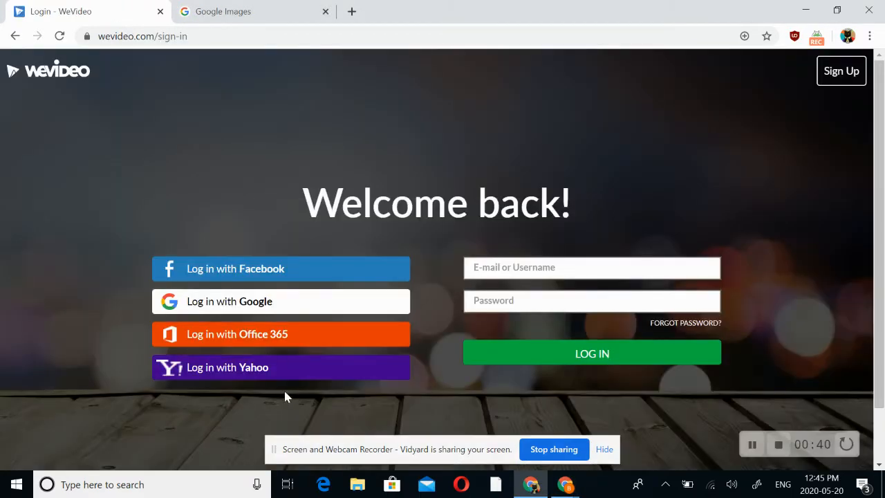
click(342, 300)
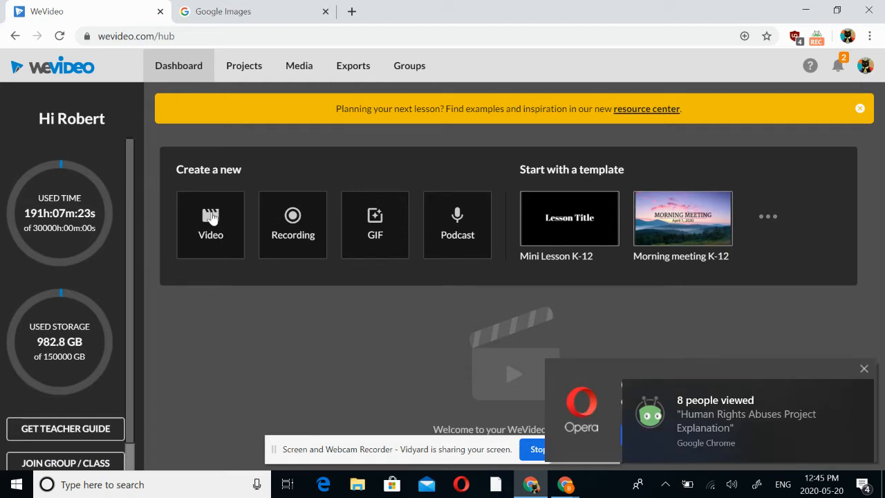
click(211, 216)
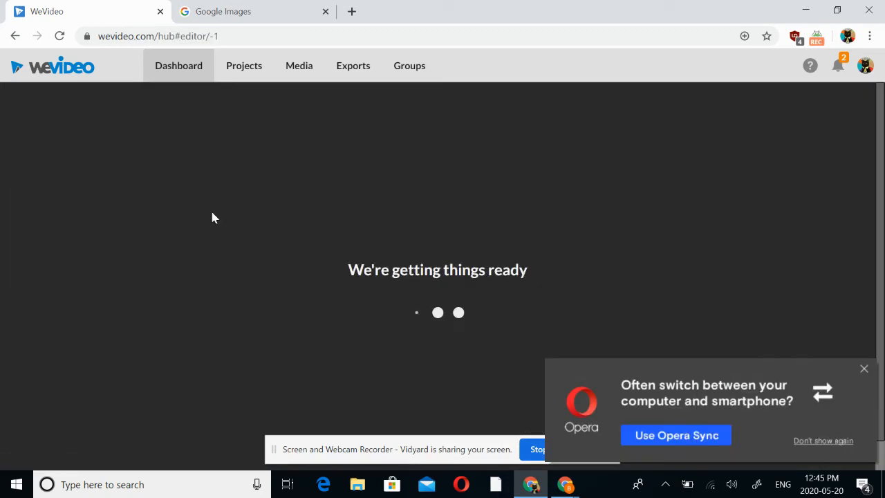
click(863, 369)
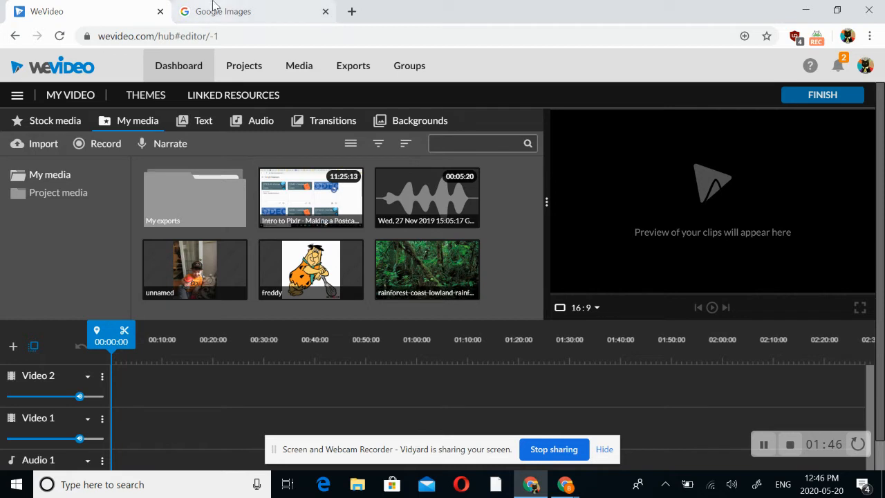
Switch to Google Images and search for "toronto blue jays"
click(253, 12)
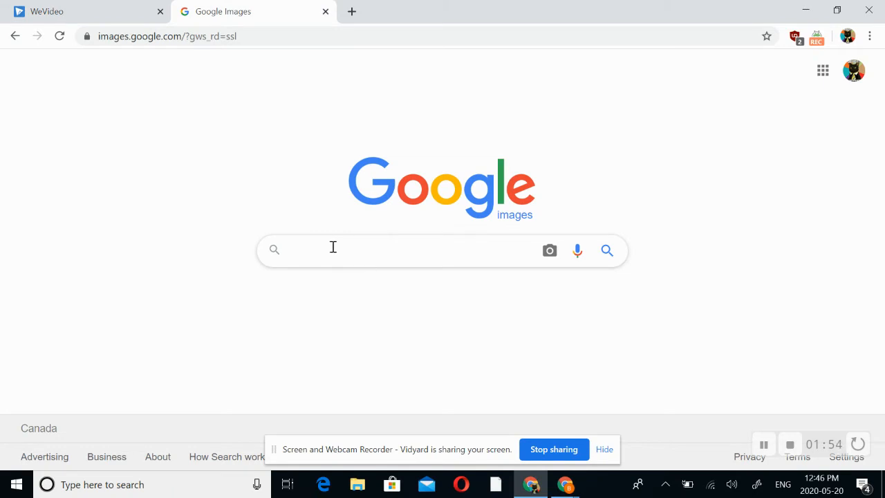
text(tor)
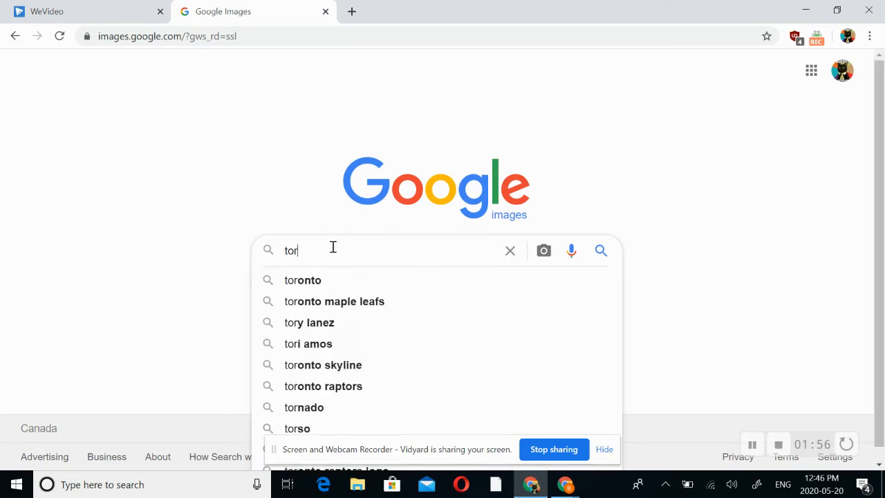
text(onto blue)
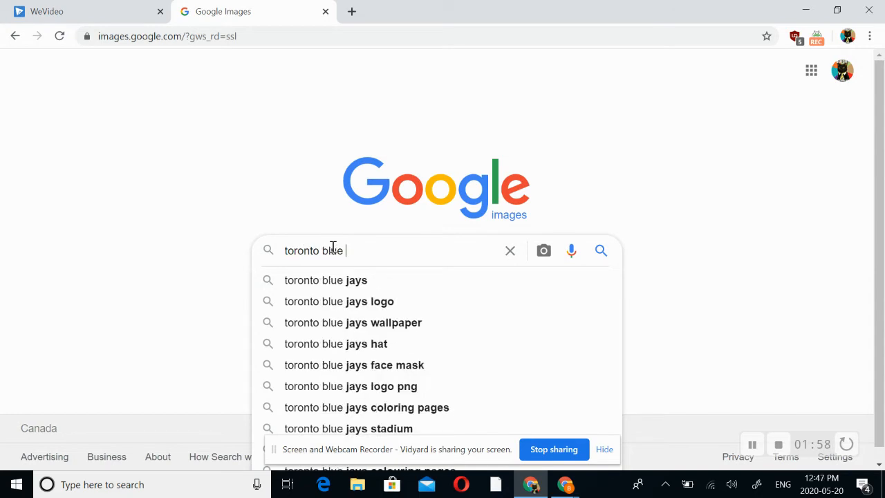
click(362, 280)
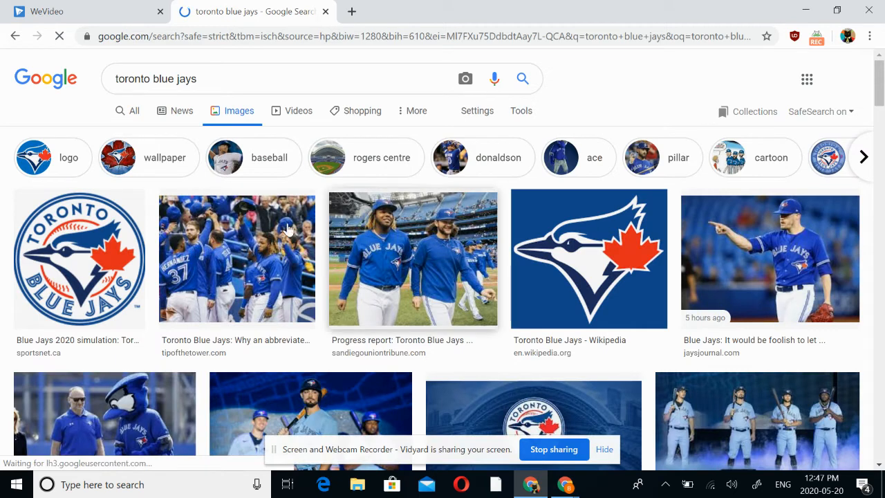
Open the Sportsnet Blue Jays logo result and save its image to Downloads as the PNG file toronto-blue-jays
click(86, 252)
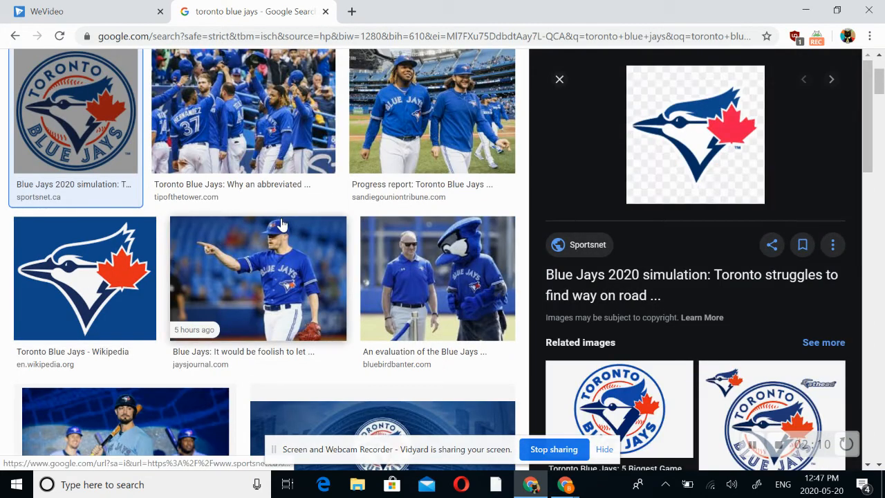
right_click(689, 134)
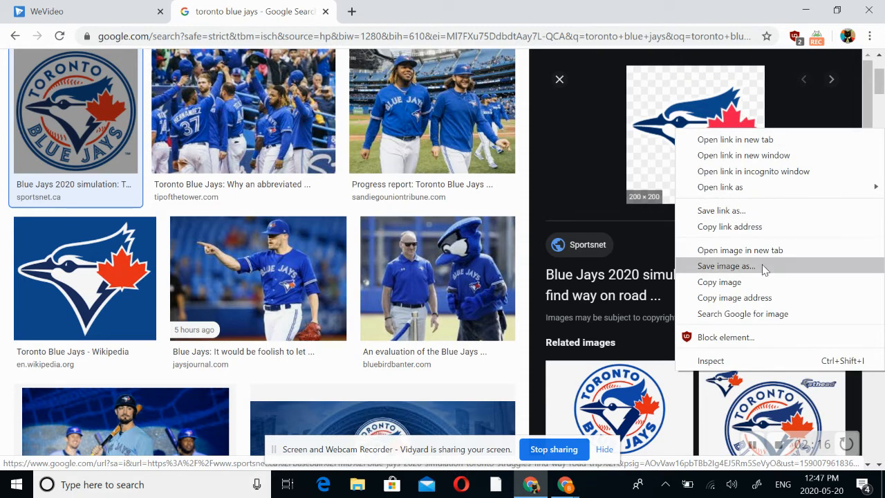
click(721, 266)
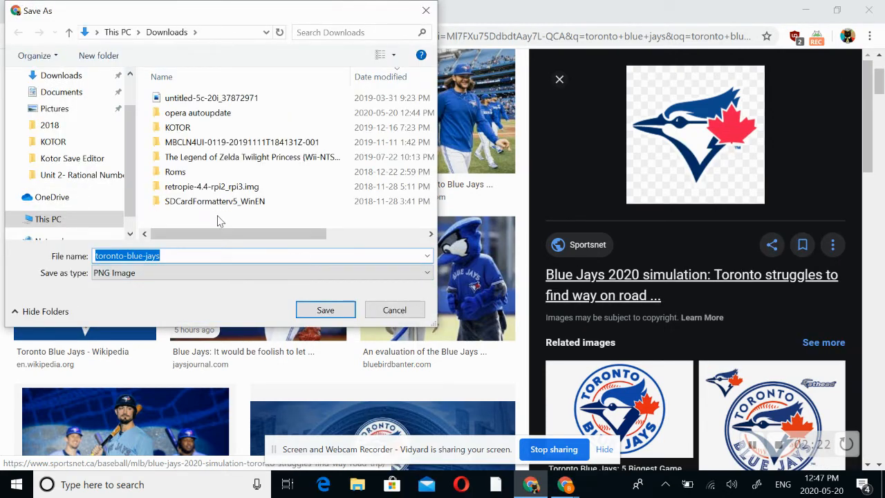
click(332, 313)
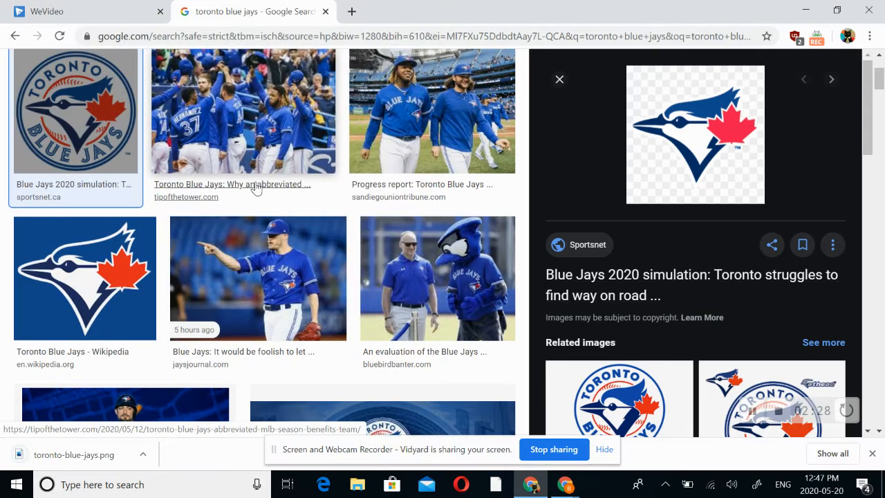
Switch back to WeVideo and import the toronto-blue-jays image from Downloads into My media
click(78, 13)
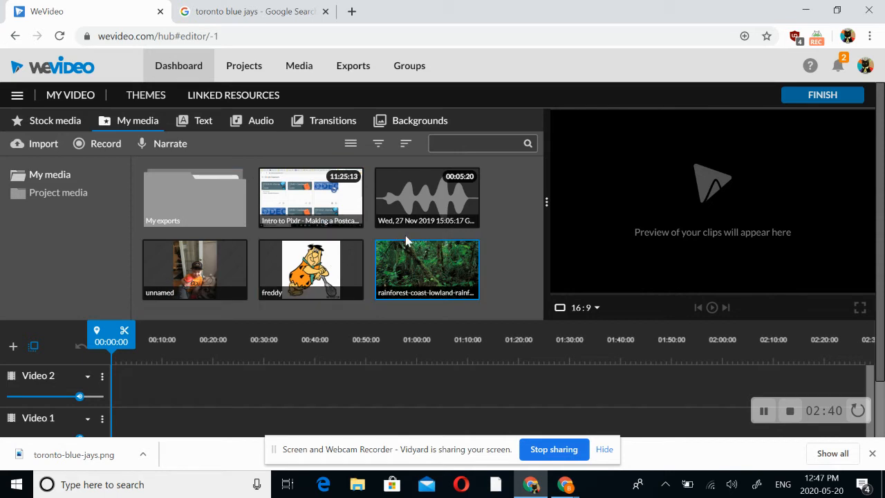
click(38, 146)
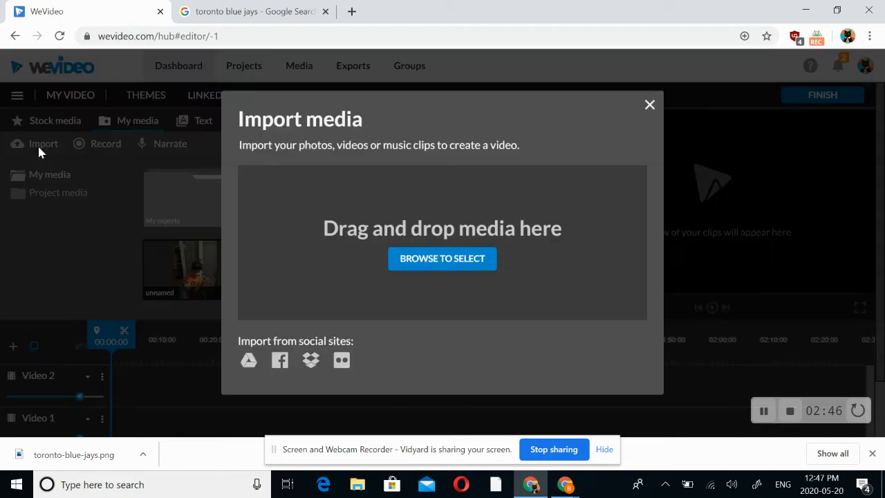
click(451, 259)
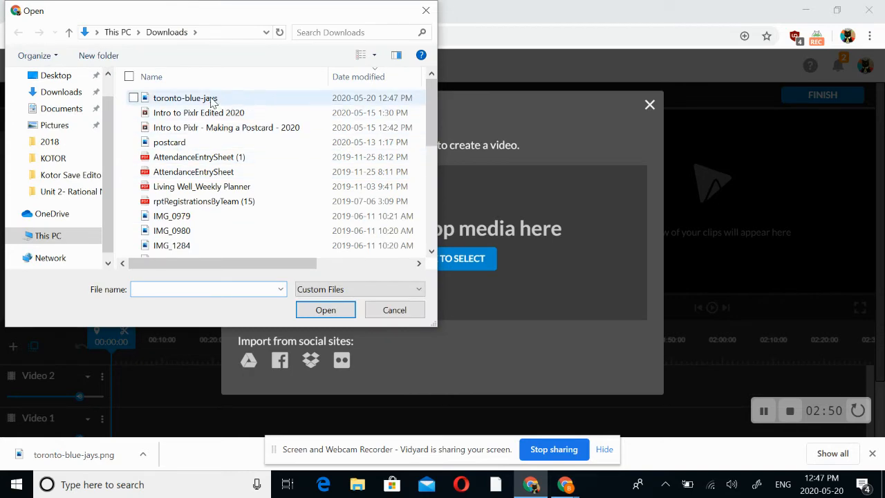
click(213, 99)
click(326, 309)
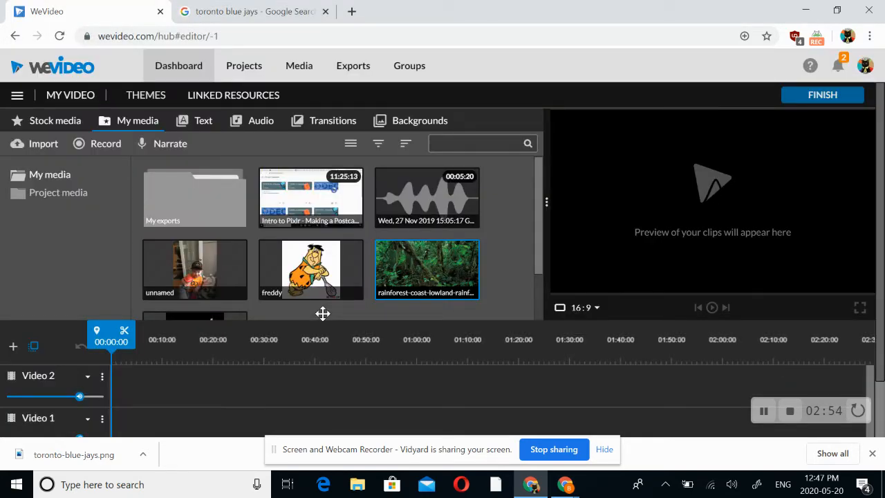
Place the toronto-blue-jays image at the start of the Video 1 track and extend the clip to about 10 seconds
scroll(540, 211, down, 2)
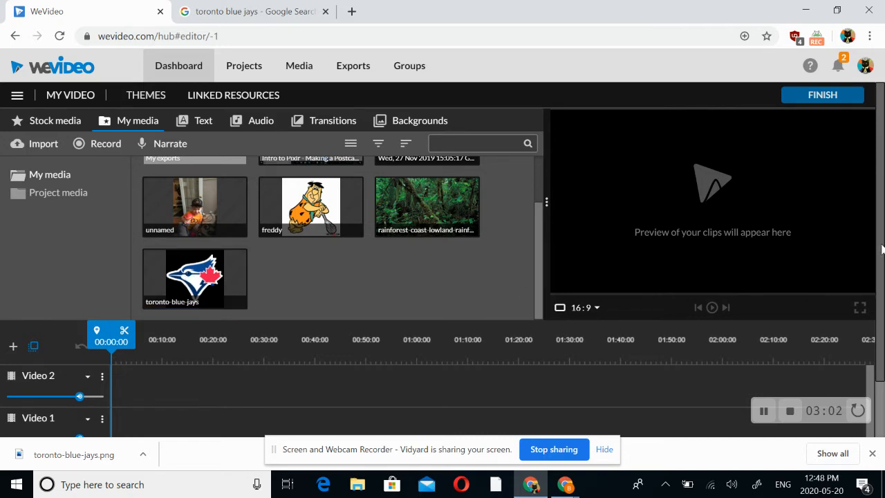
drag(881, 248, 879, 289)
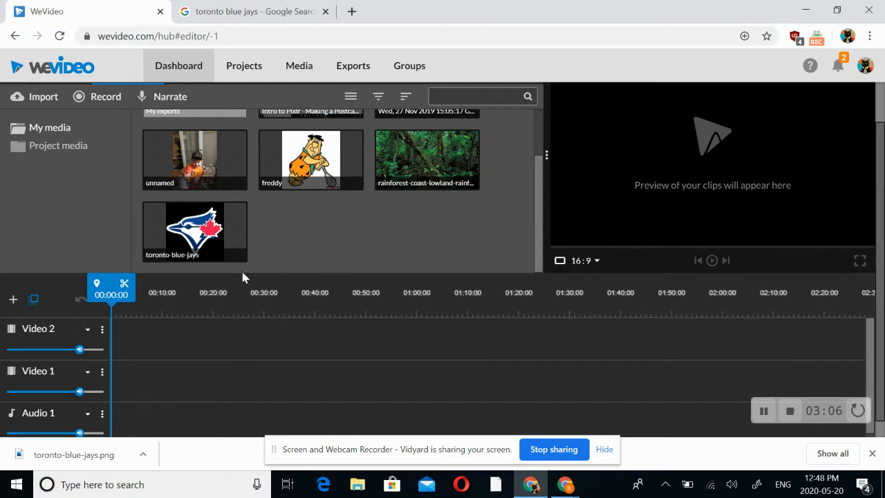
click(202, 228)
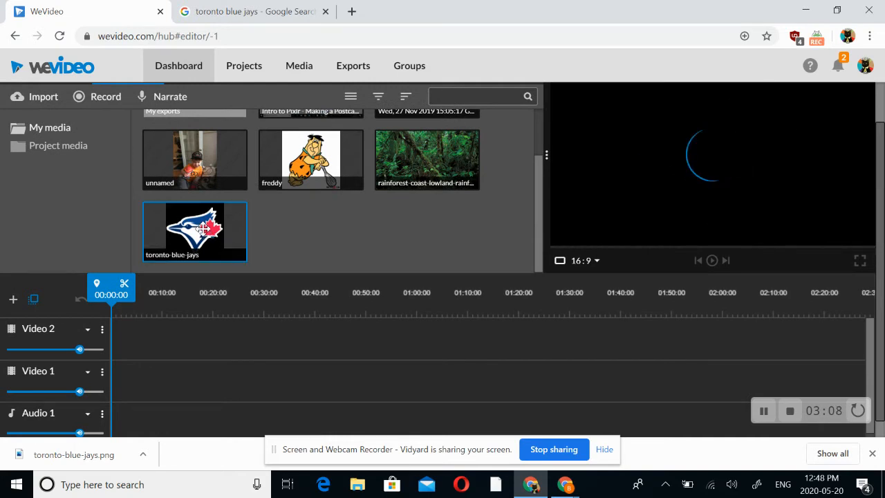
drag(202, 230, 126, 392)
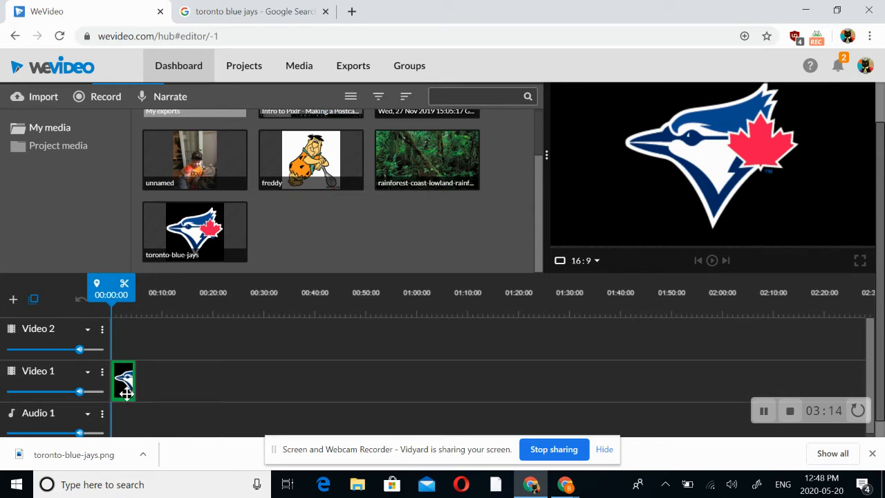
drag(126, 392, 126, 393)
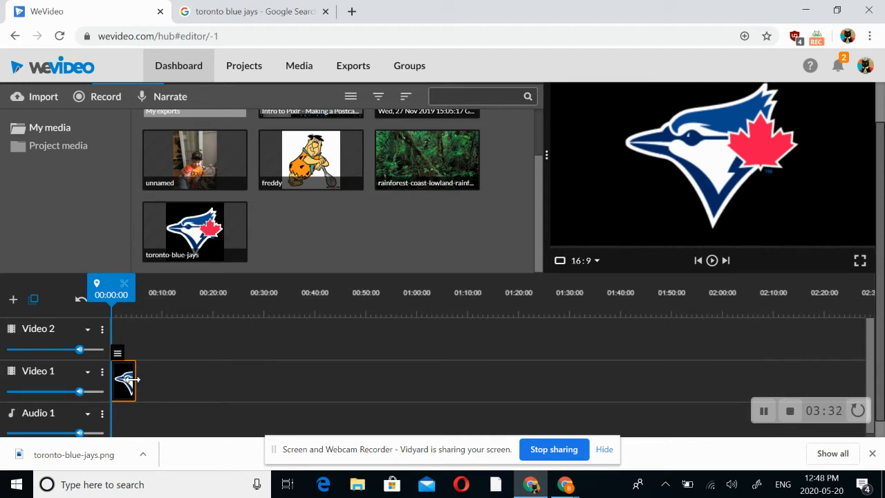
drag(133, 379, 163, 381)
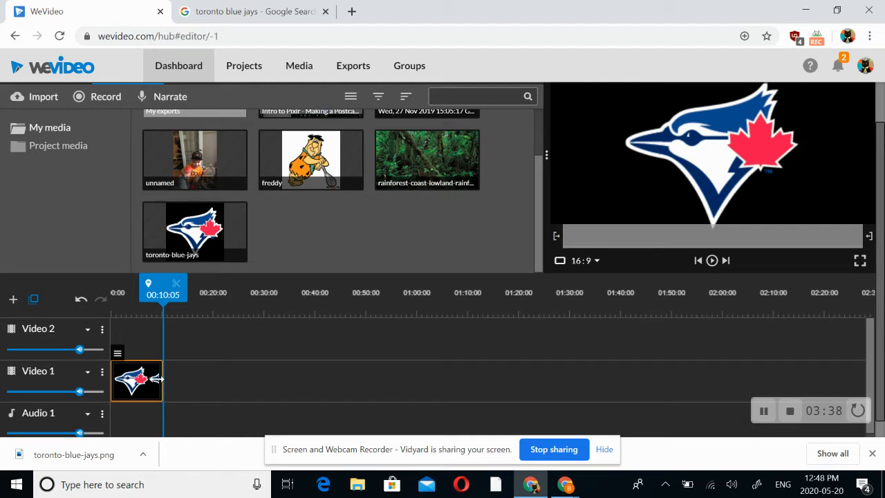
Add the freddy and rainforest images after the logo on Video 1, ending at about 18 and 27 seconds, and play from the start
click(298, 170)
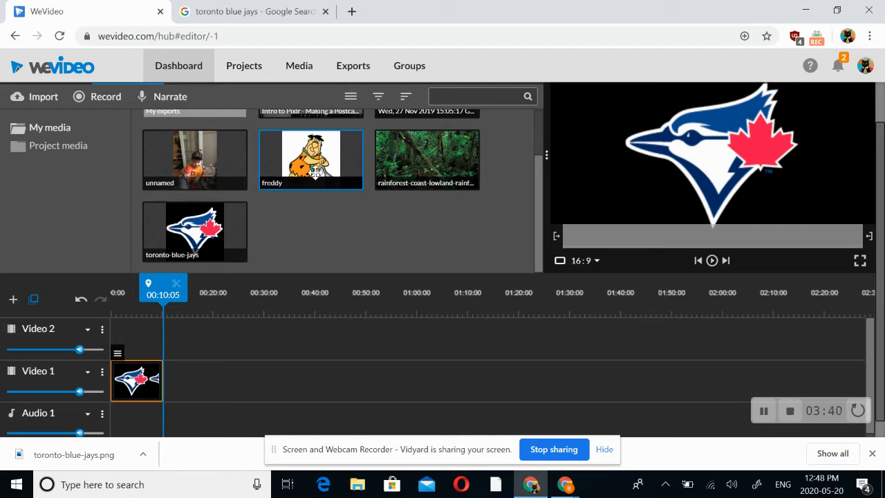
drag(298, 170, 181, 391)
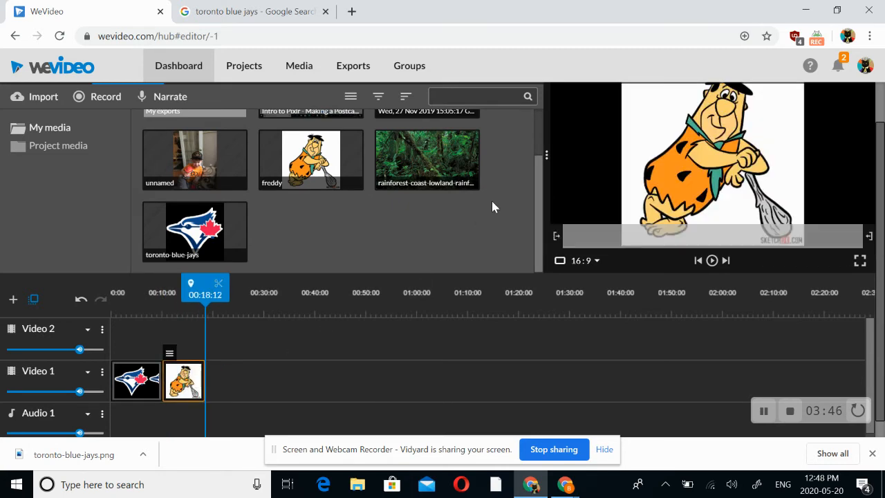
drag(443, 159, 251, 384)
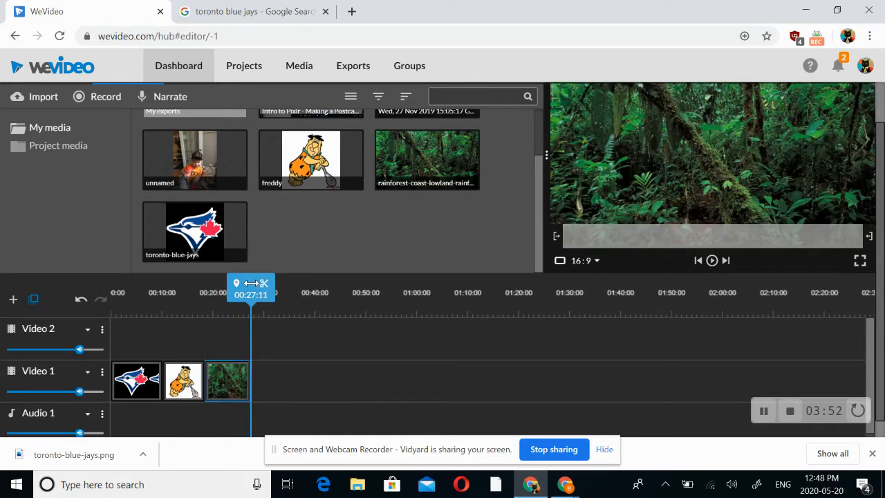
drag(264, 290, 111, 295)
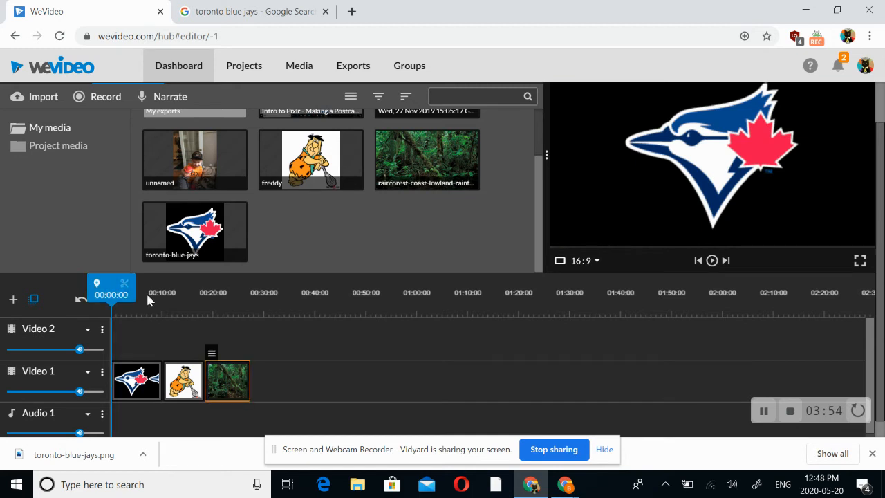
click(717, 266)
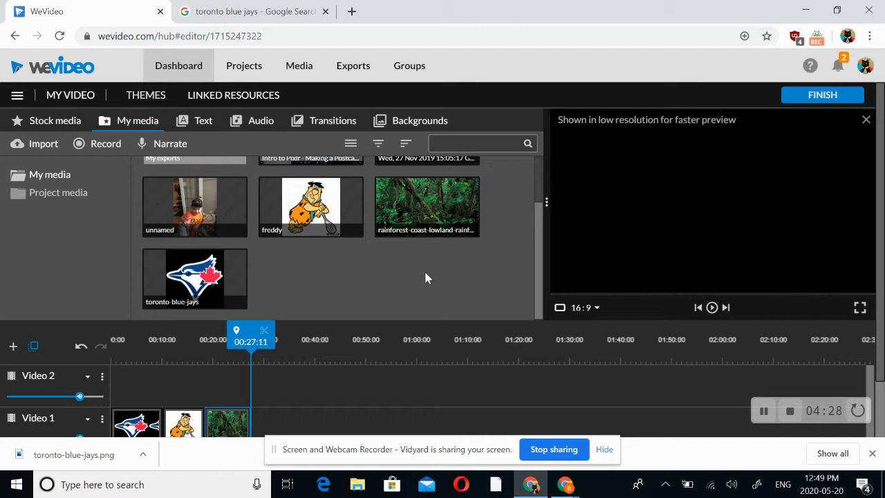
Add a Cross fade transition between the logo and freddy clips and a Puzzle Right transition between the freddy and rainforest clips
click(323, 127)
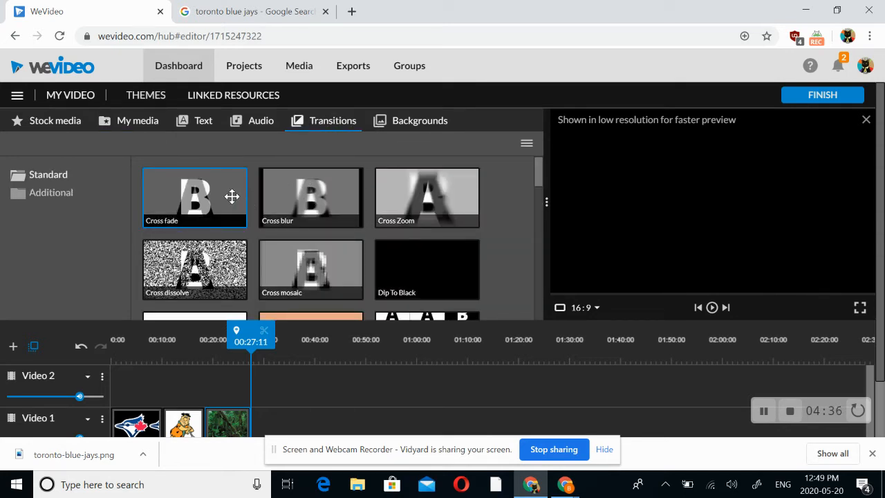
mouse_move(237, 202)
mouse_down()
mouse_move(224, 197)
mouse_move(197, 401)
mouse_move(173, 430)
mouse_up()
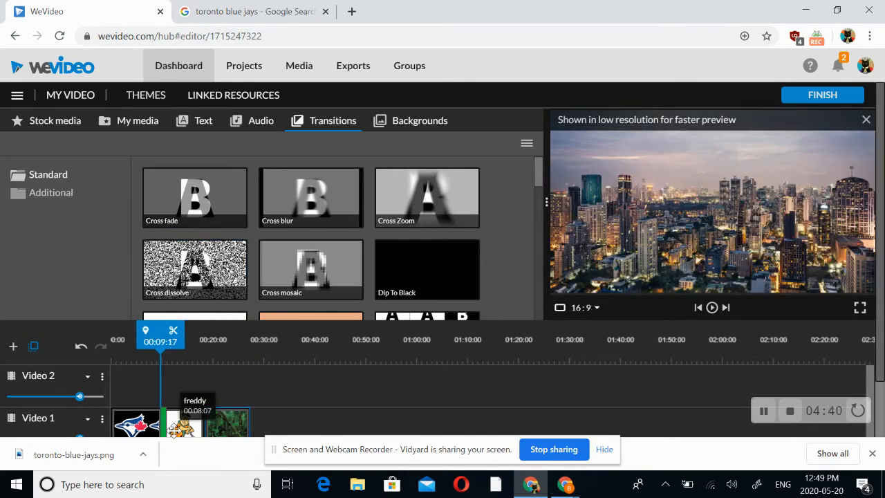
drag(174, 429, 174, 429)
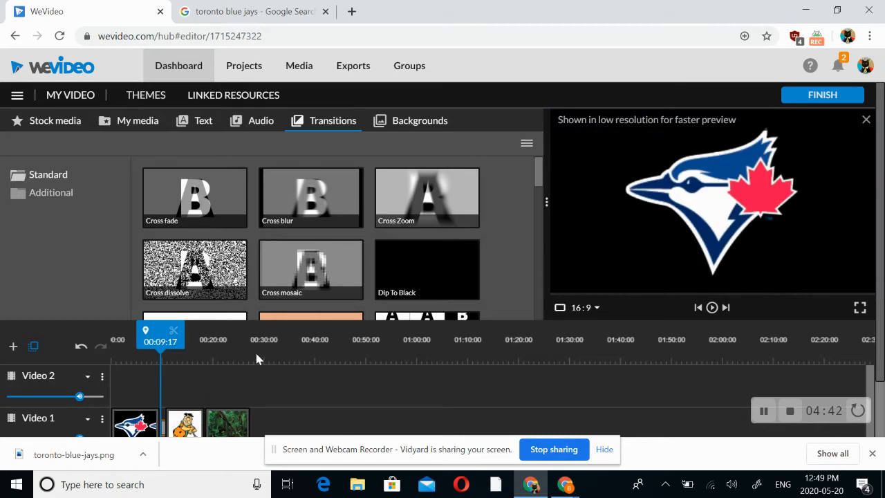
scroll(254, 350, down, 1)
scroll(332, 190, down, 2)
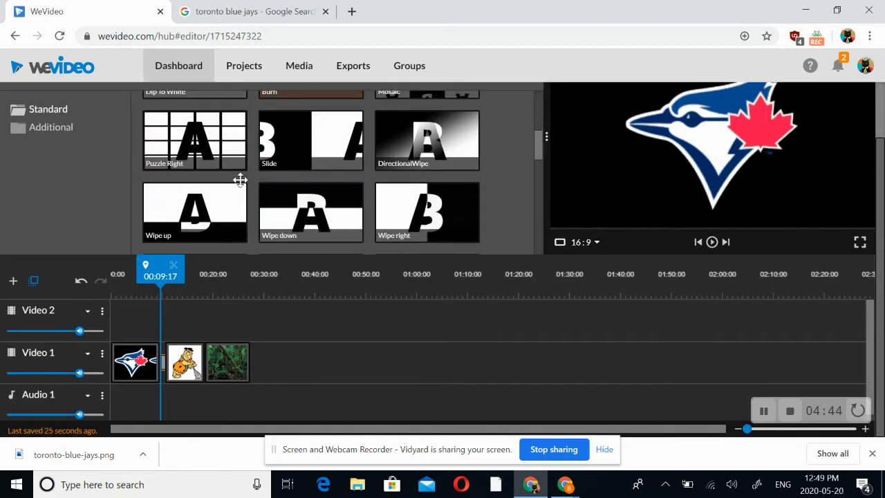
drag(215, 149, 212, 366)
Play the timeline from about 4 seconds to preview both transitions, and pause during the rainforest clip
drag(202, 275, 128, 276)
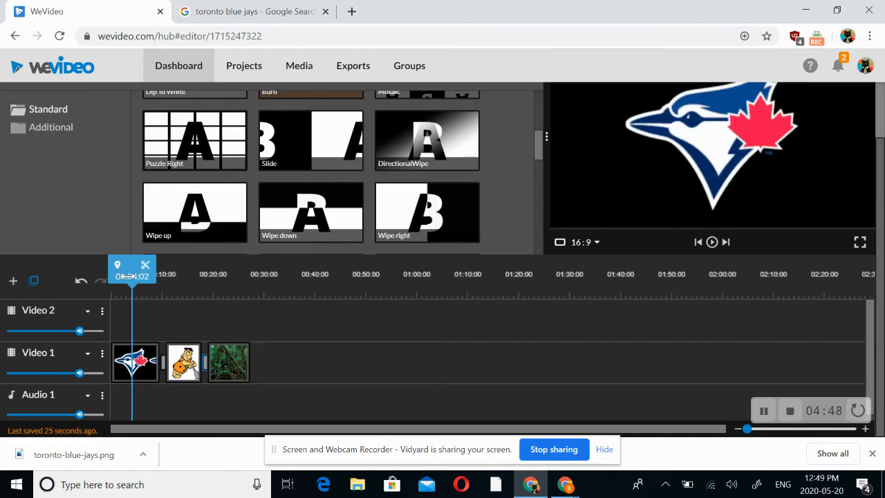
click(710, 242)
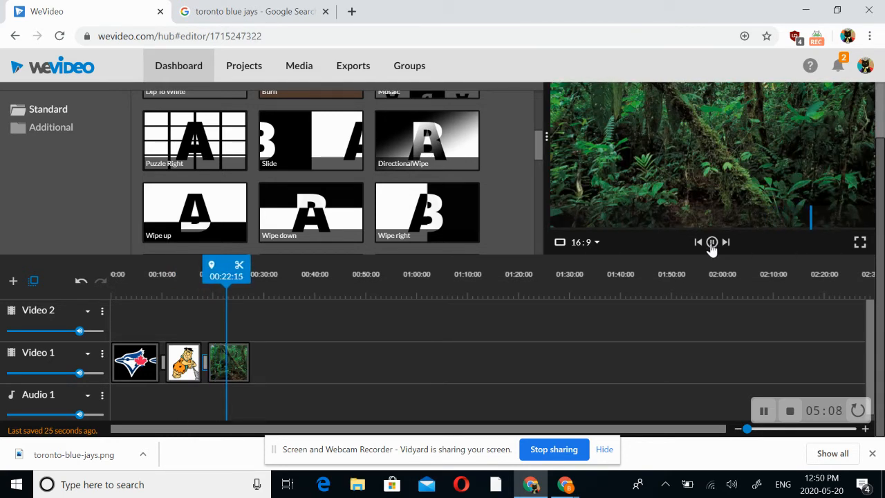
click(711, 243)
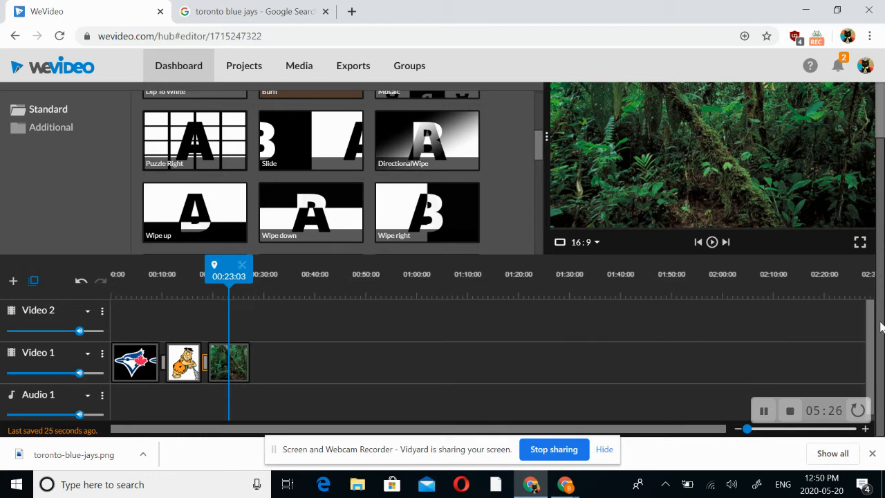
scroll(467, 359, up, 1)
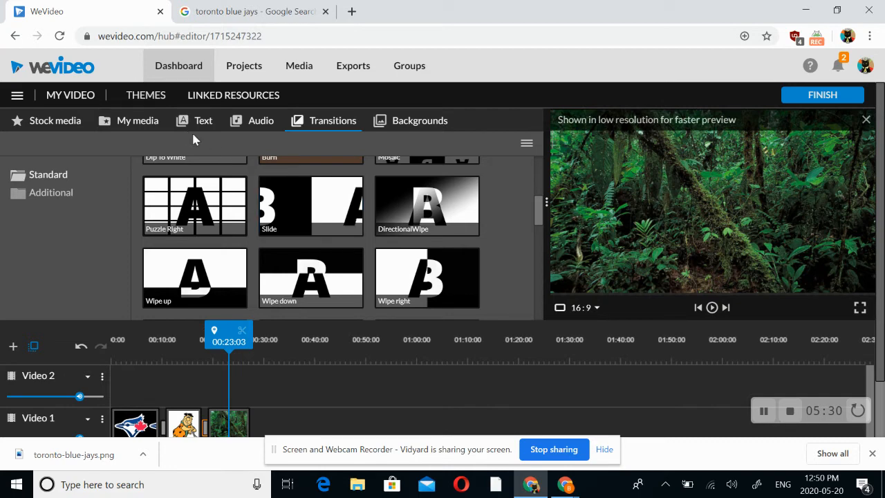
Record a microphone narration of about 16 seconds with Narrate, allowing microphone access, and save the recording
click(249, 129)
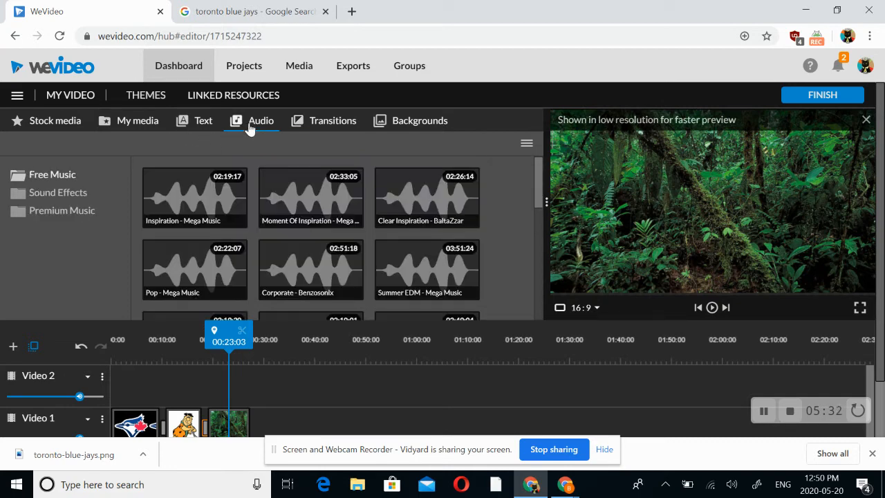
click(146, 129)
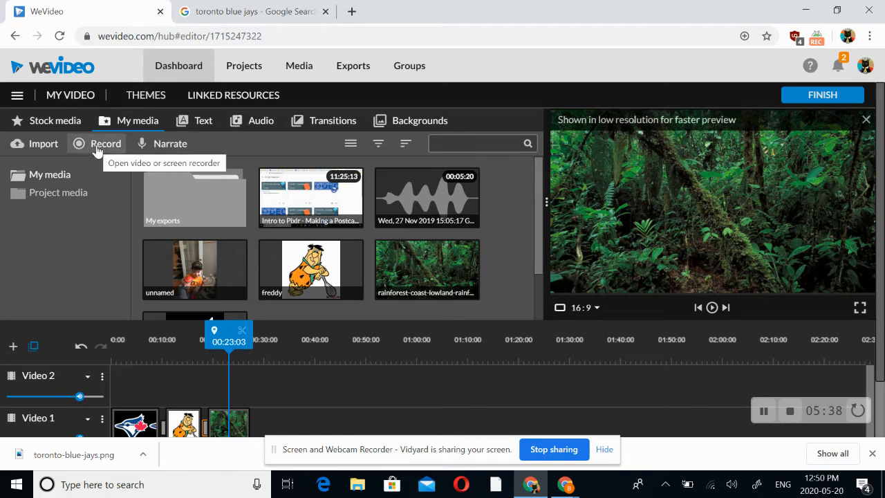
click(166, 144)
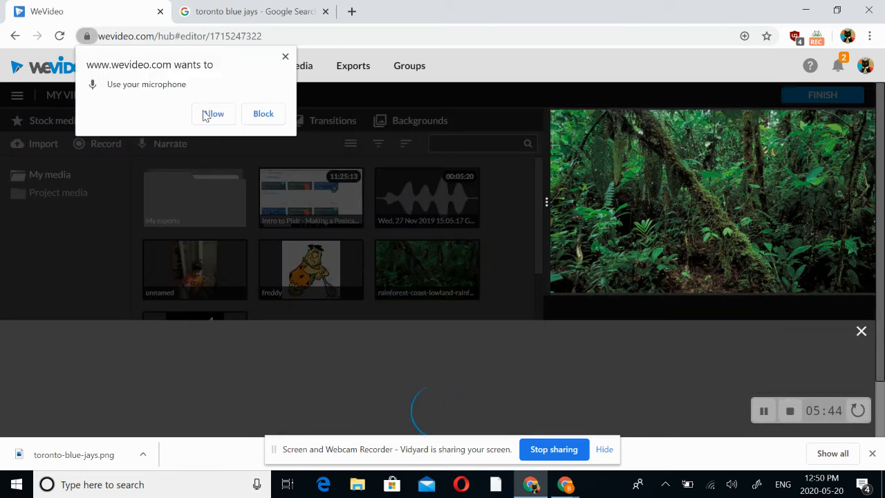
click(212, 116)
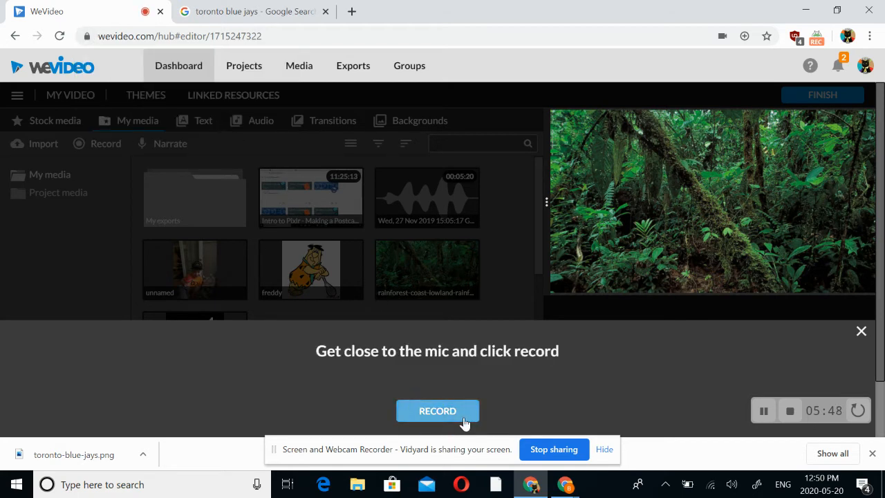
click(462, 415)
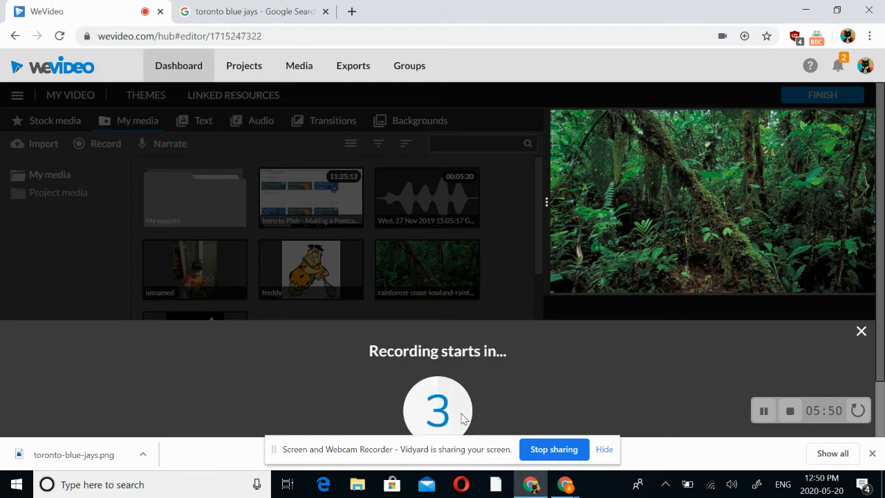
scroll(469, 382, down, 1)
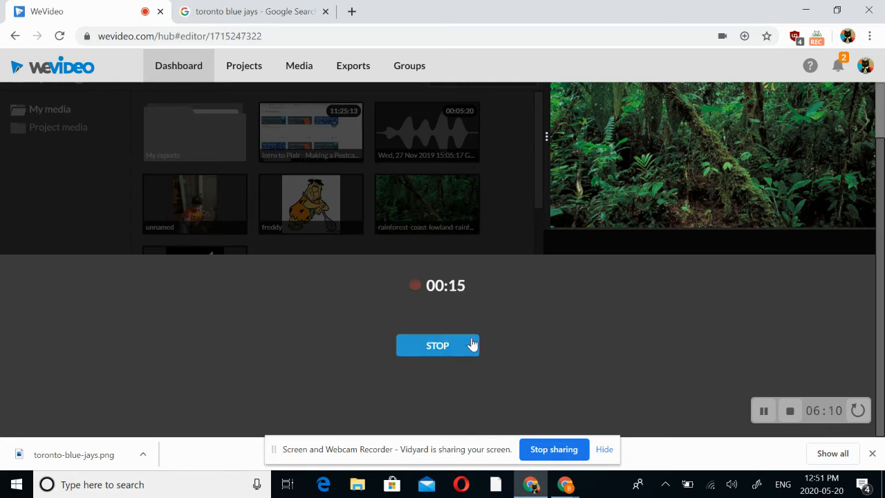
click(443, 349)
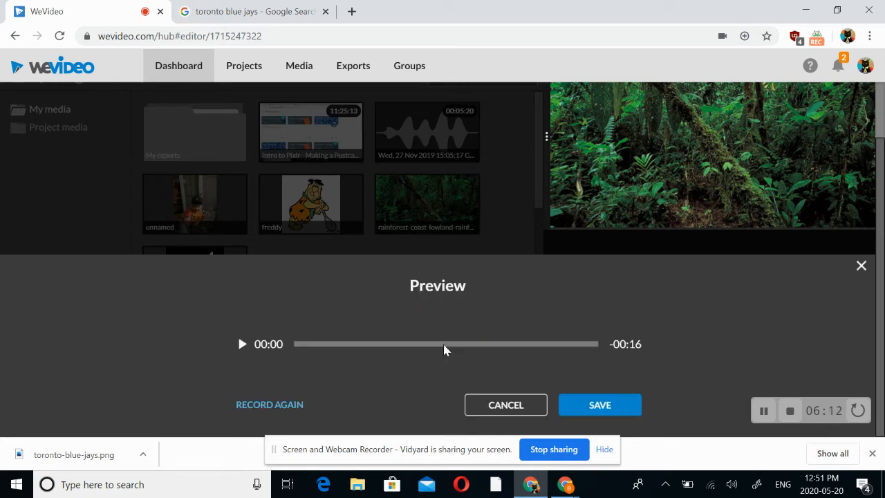
click(589, 406)
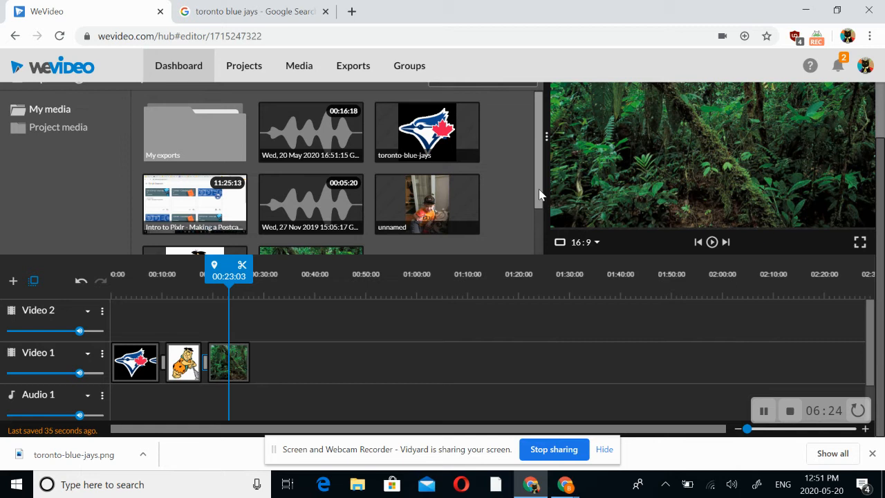
drag(538, 198, 532, 273)
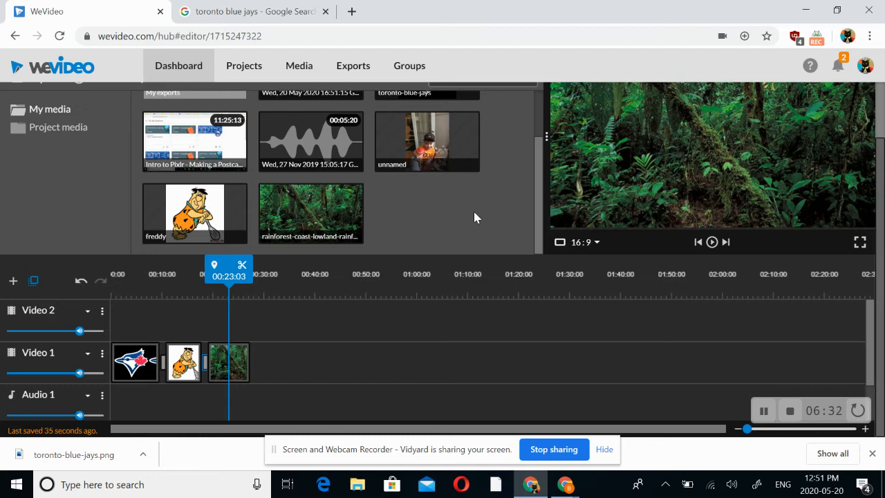
drag(540, 207, 540, 163)
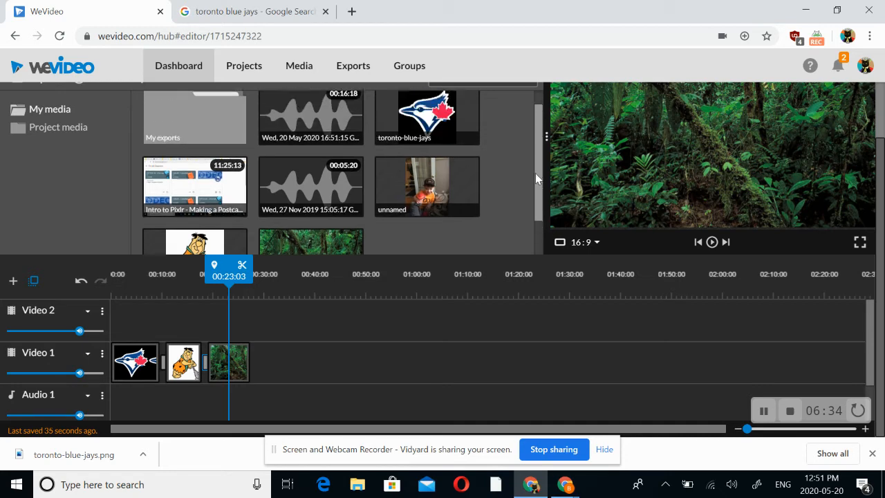
click(315, 192)
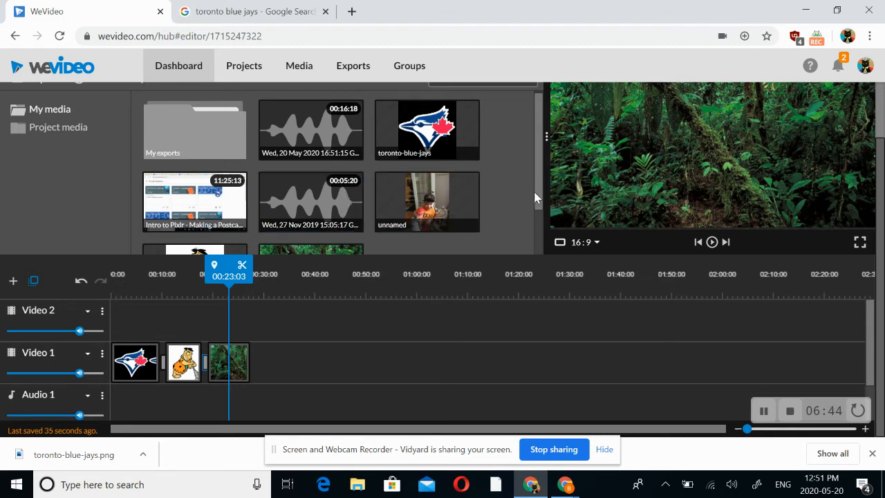
drag(537, 191, 535, 253)
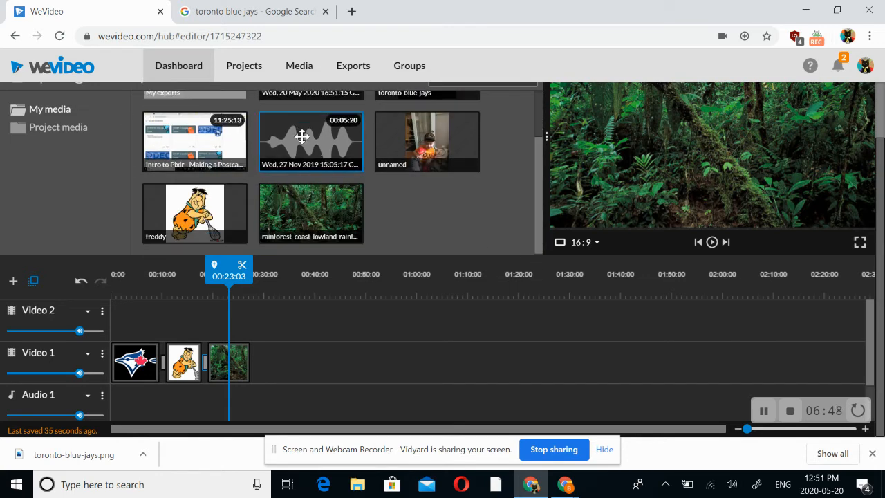
scroll(314, 148, up, 1)
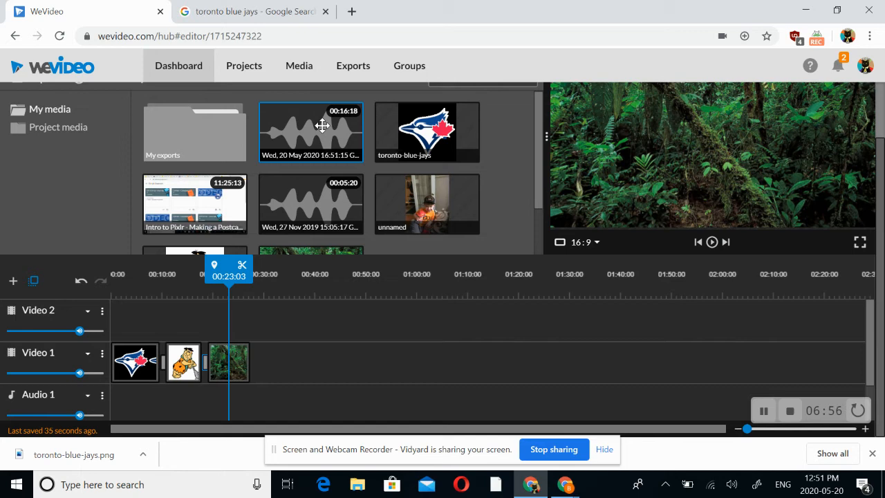
drag(322, 125, 151, 356)
key(Delete)
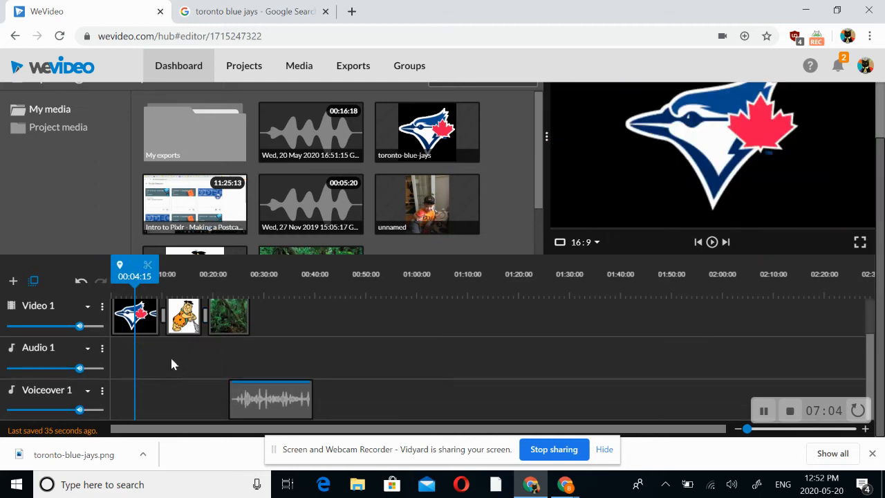
Move the narration clip on Voiceover 1 to the start of the timeline and play the first few seconds
drag(257, 395, 131, 401)
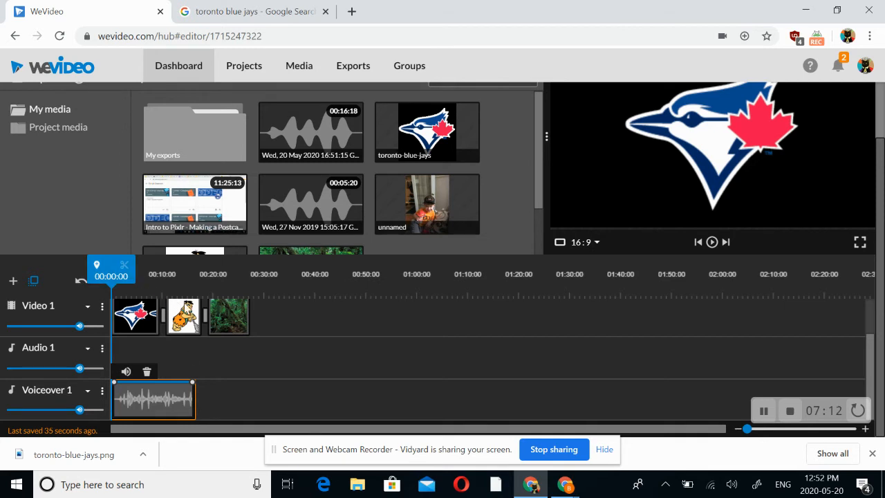
click(711, 241)
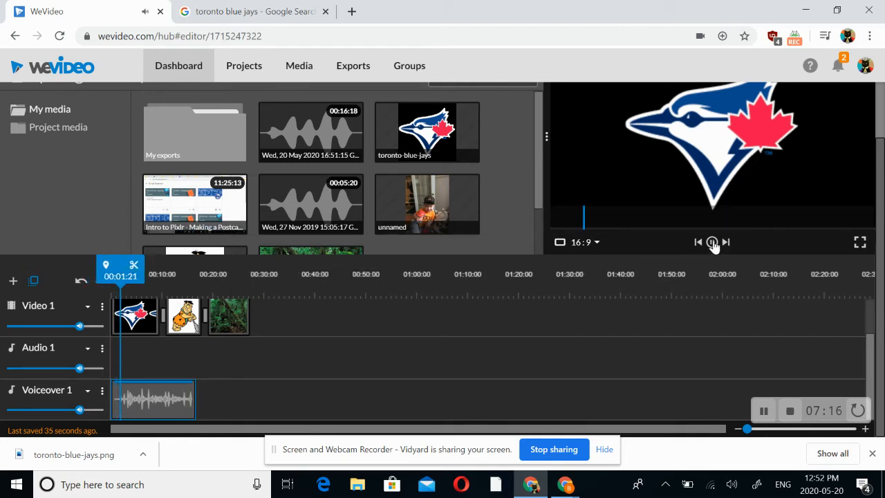
click(713, 242)
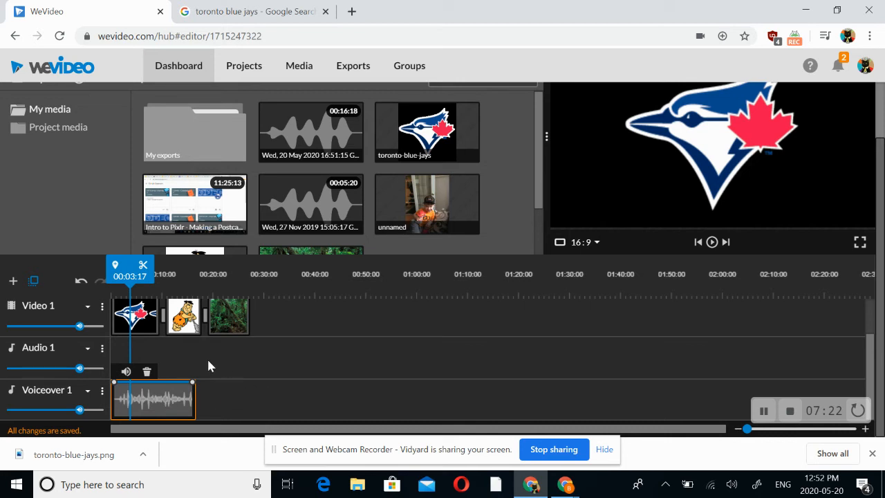
Add a static Basic text title to the Video 2 track and align it above the rainforest clip at about 18 seconds
scroll(271, 357, up, 2)
scroll(266, 356, down, 2)
scroll(195, 389, up, 3)
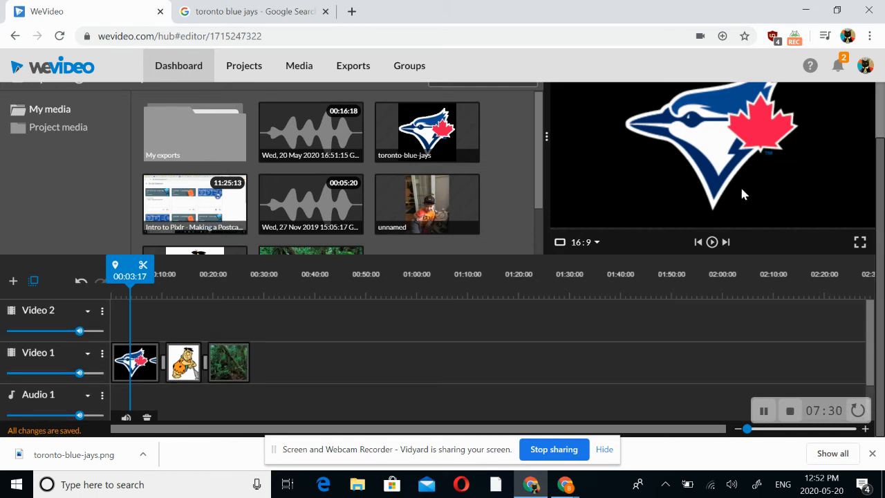
scroll(516, 199, up, 1)
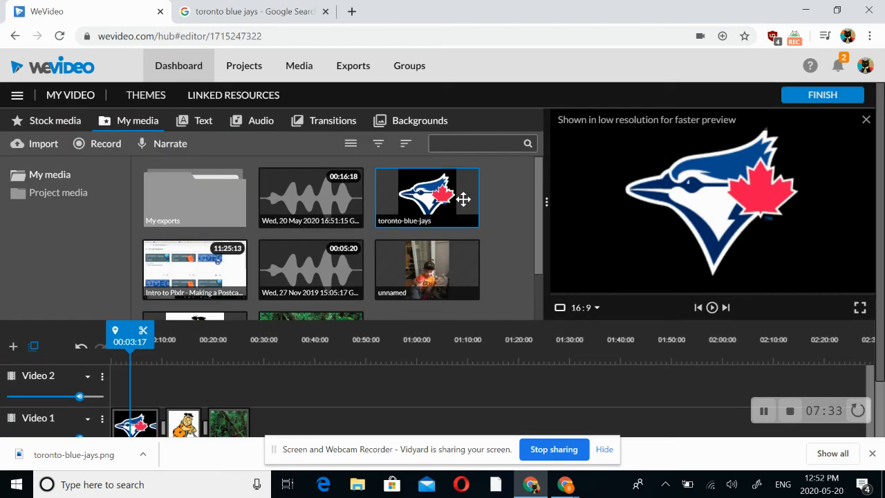
click(194, 127)
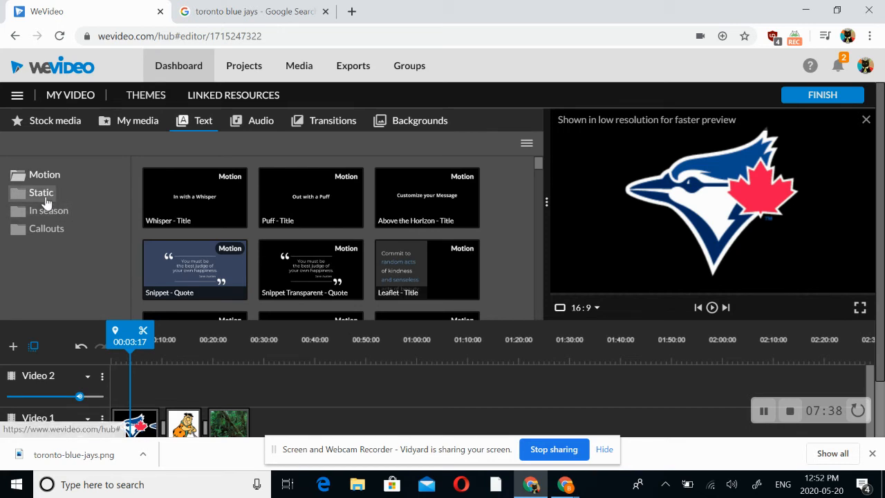
click(44, 196)
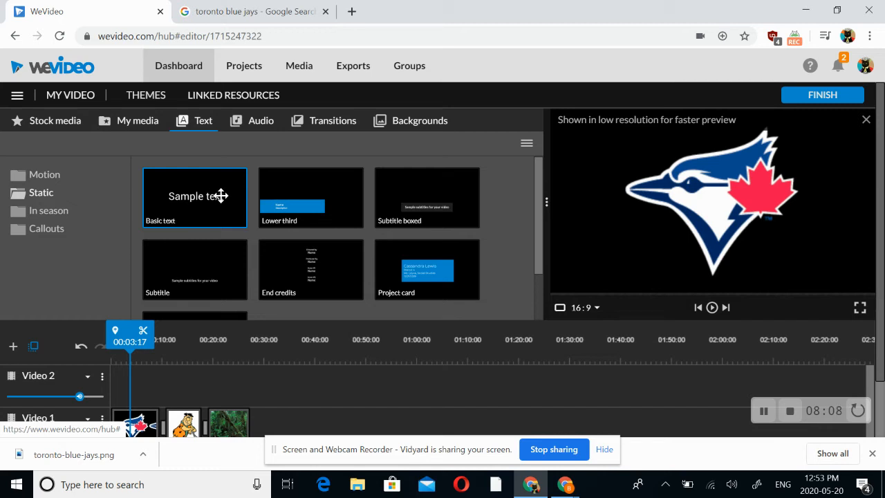
click(215, 192)
drag(187, 257, 131, 380)
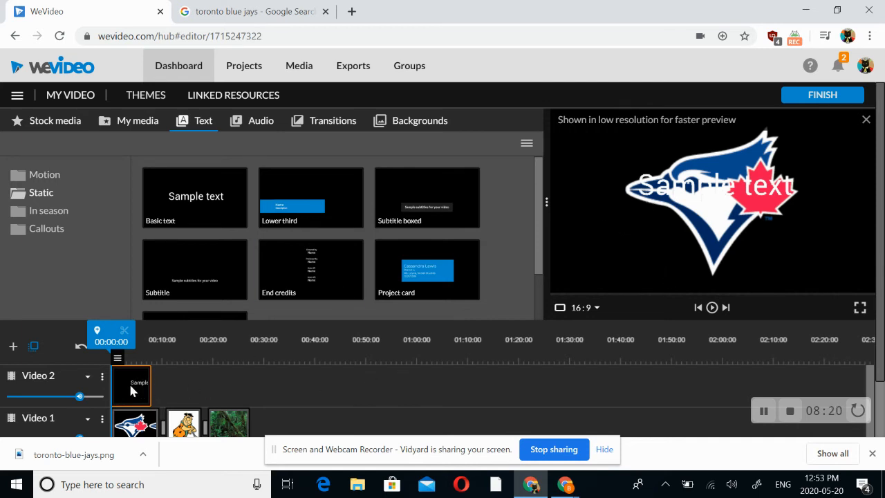
drag(131, 386, 231, 395)
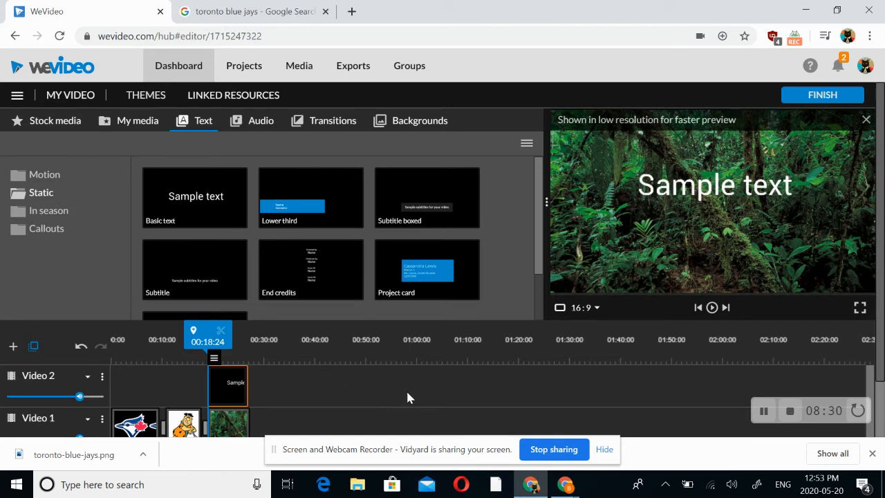
double_click(234, 385)
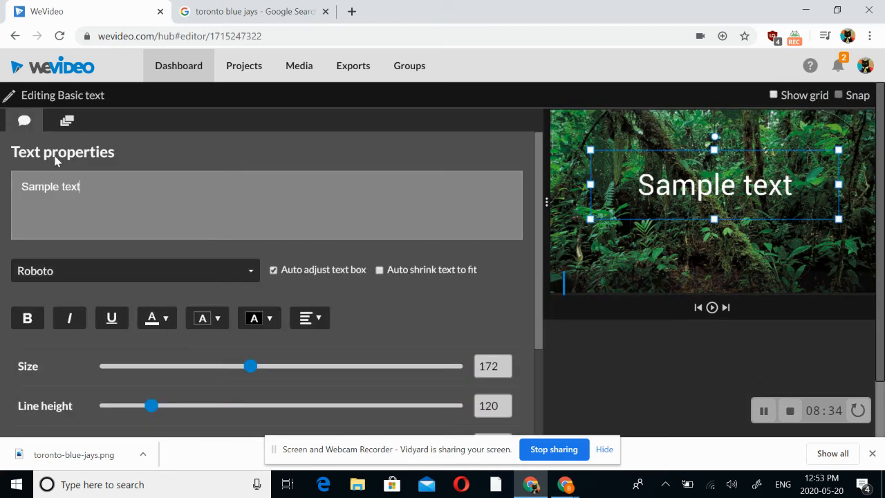
scroll(345, 291, down, 6)
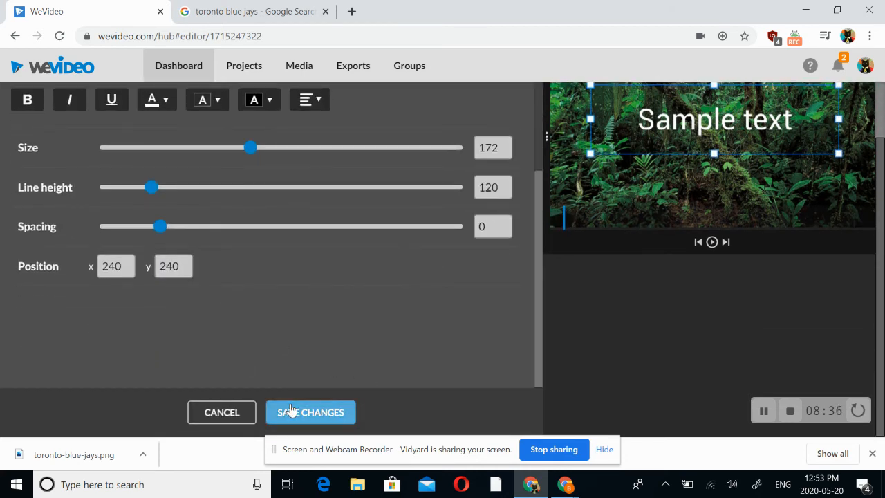
click(290, 411)
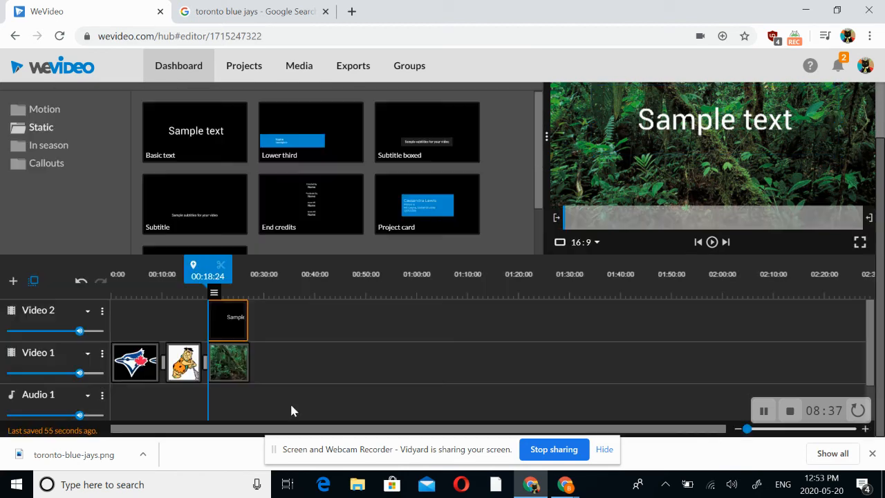
Replace the title's sample text with "Culprit Name" and save the changes
double_click(230, 322)
drag(125, 131, 1, 133)
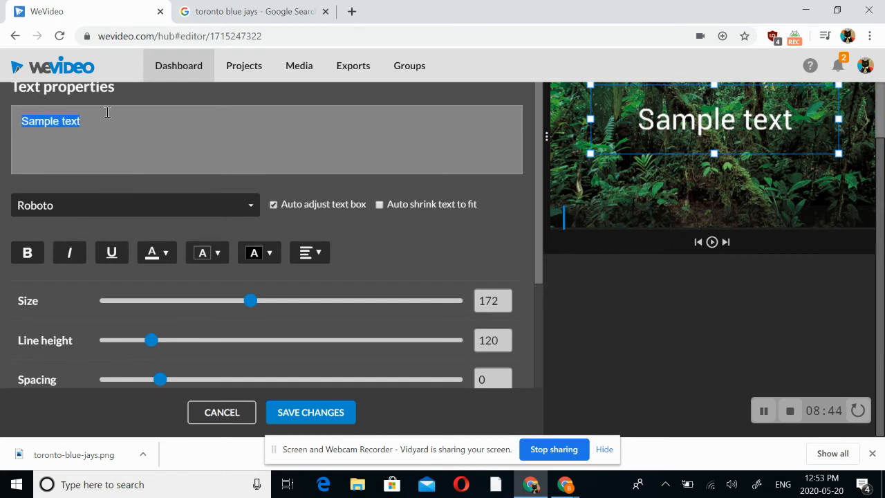
key(BackSpace)
text(Cul)
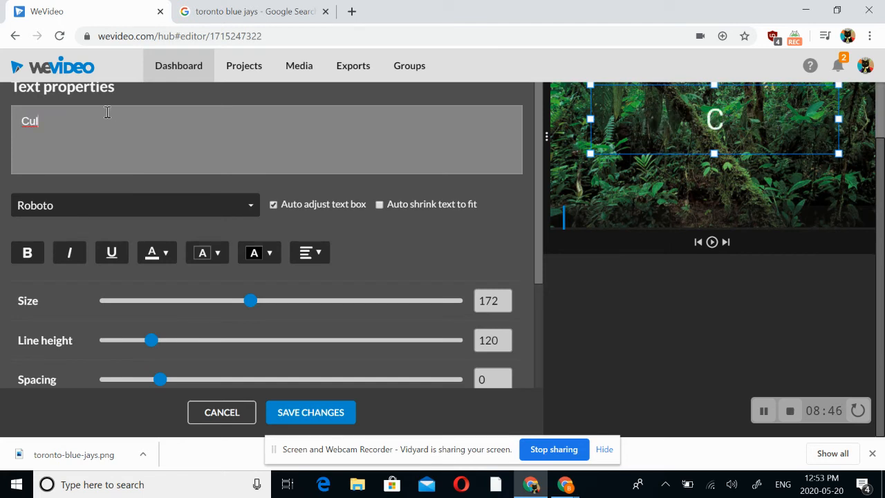
text(prit)
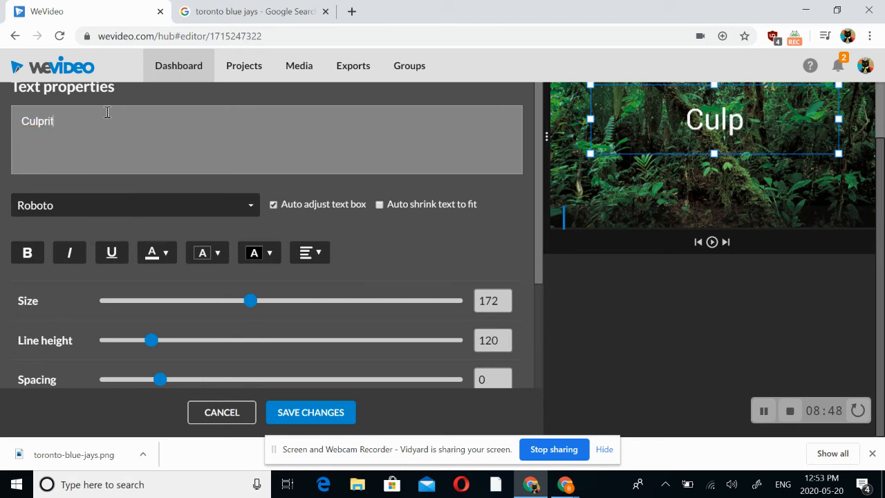
text( Name)
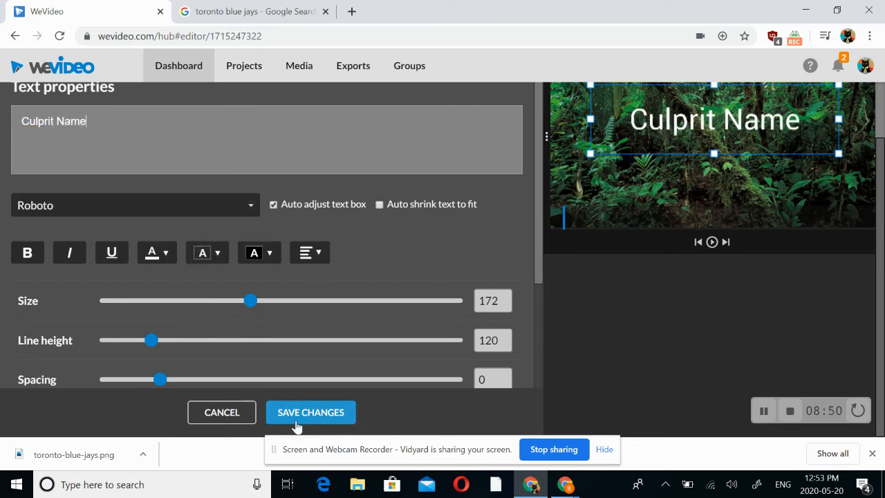
click(295, 423)
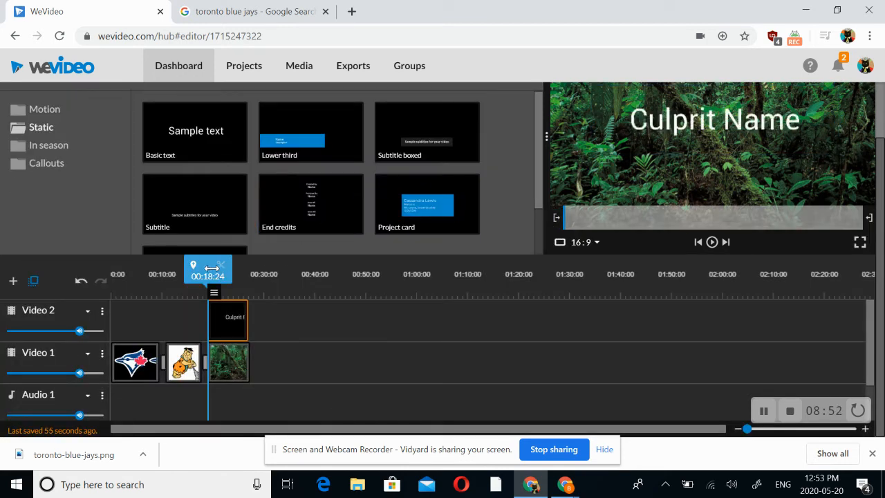
Move the playhead to about 22 seconds and review the Culprit Name title's font colour options in its text properties
mouse_move(200, 265)
mouse_down()
mouse_move(97, 268)
mouse_move(227, 266)
mouse_up()
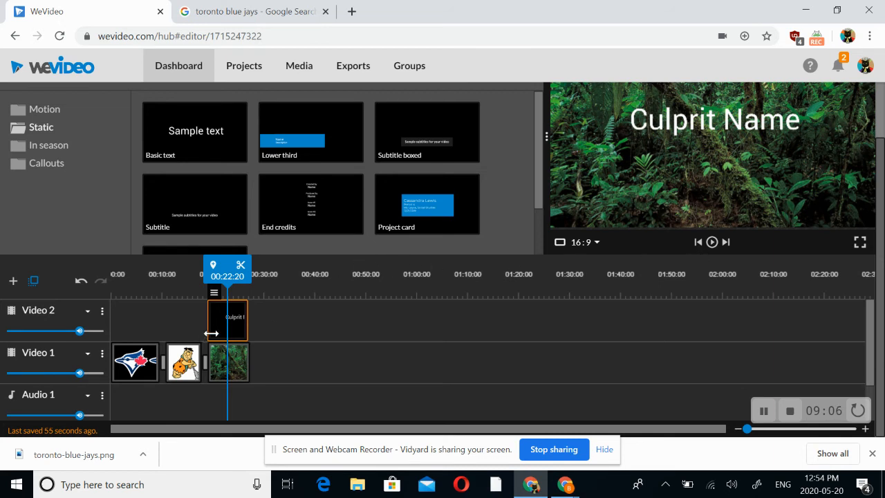
double_click(233, 321)
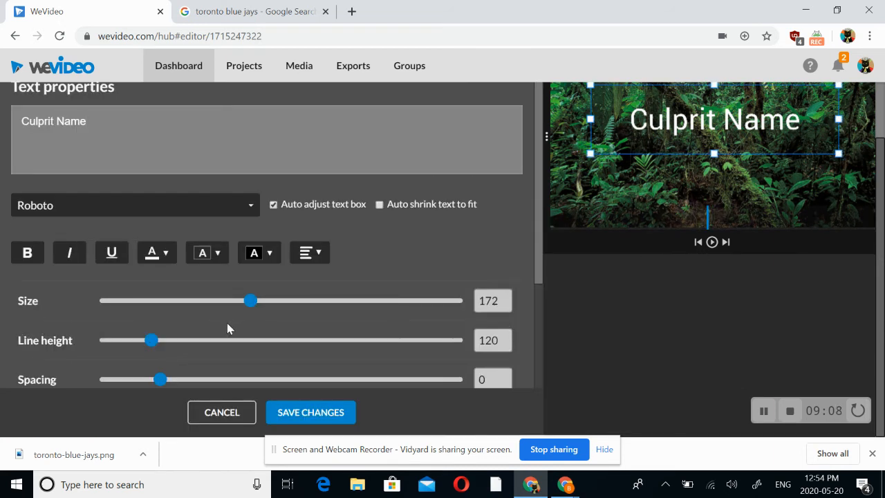
click(166, 257)
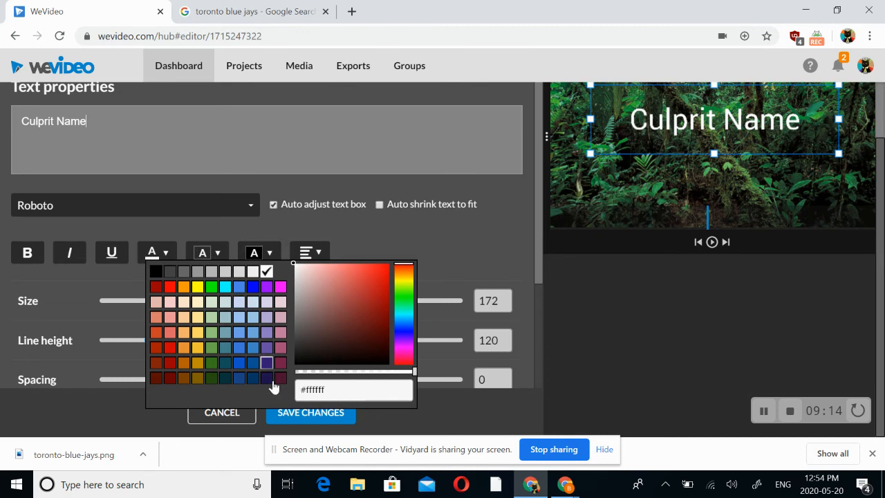
click(397, 411)
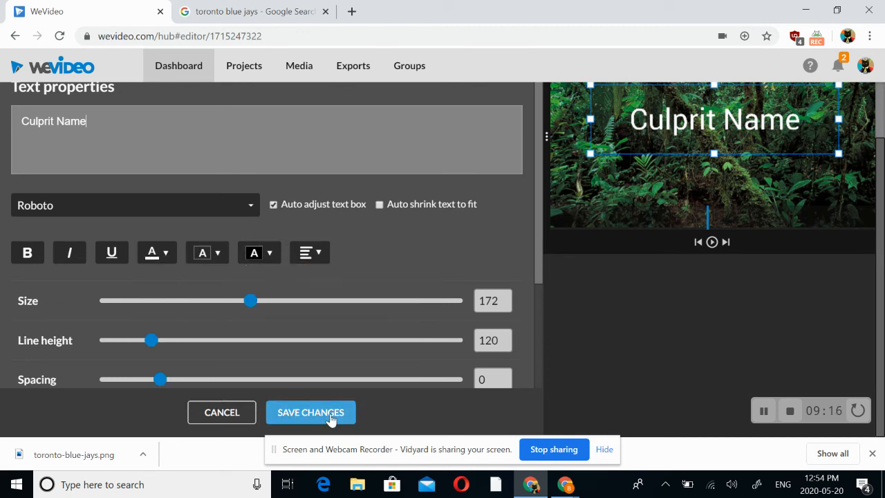
click(310, 412)
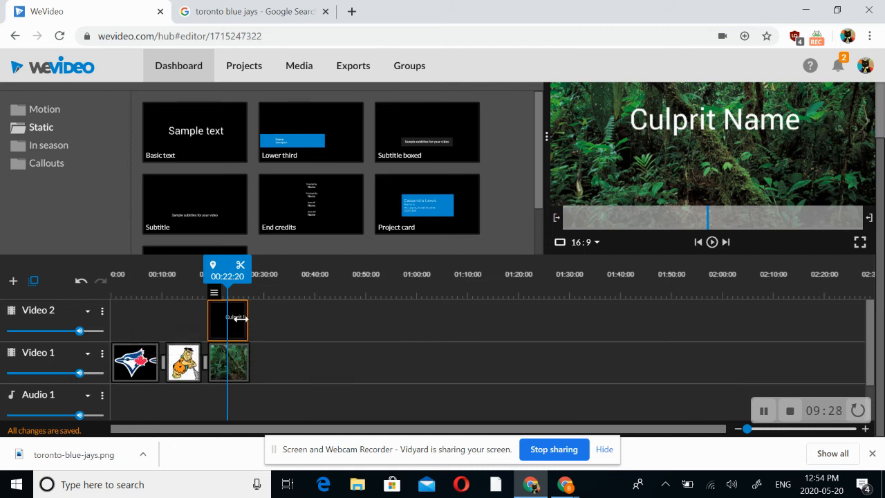
Finish the video project and set the export title to "HR Documentary"
scroll(231, 325, down, 1)
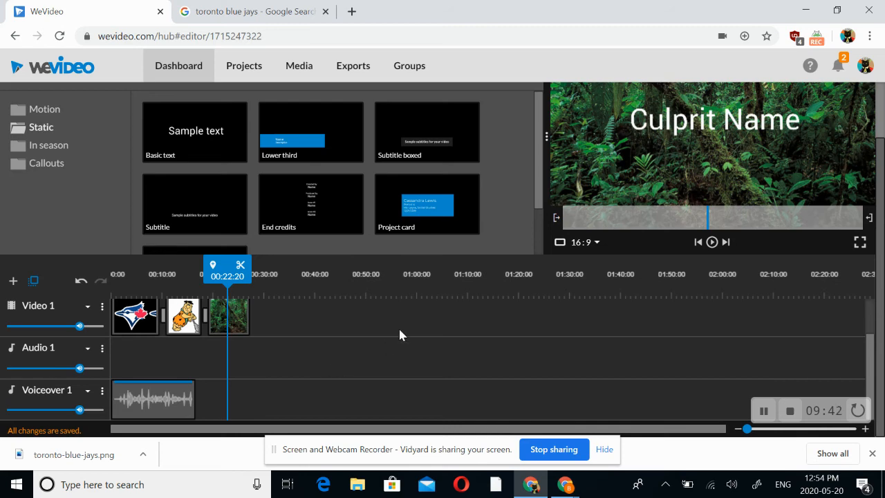
scroll(399, 336, up, 3)
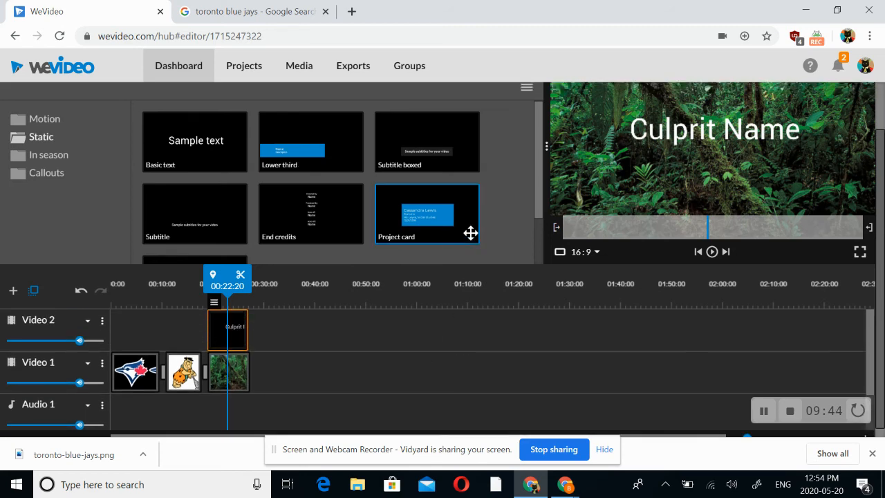
scroll(470, 233, up, 2)
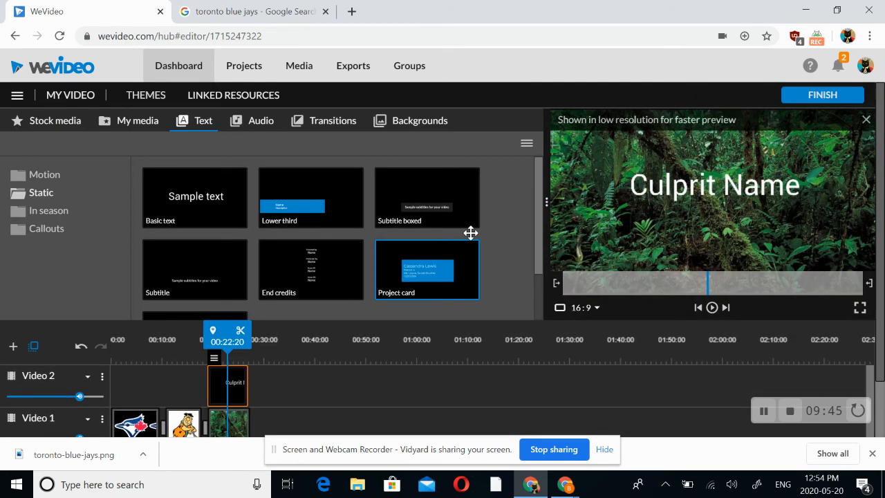
click(837, 98)
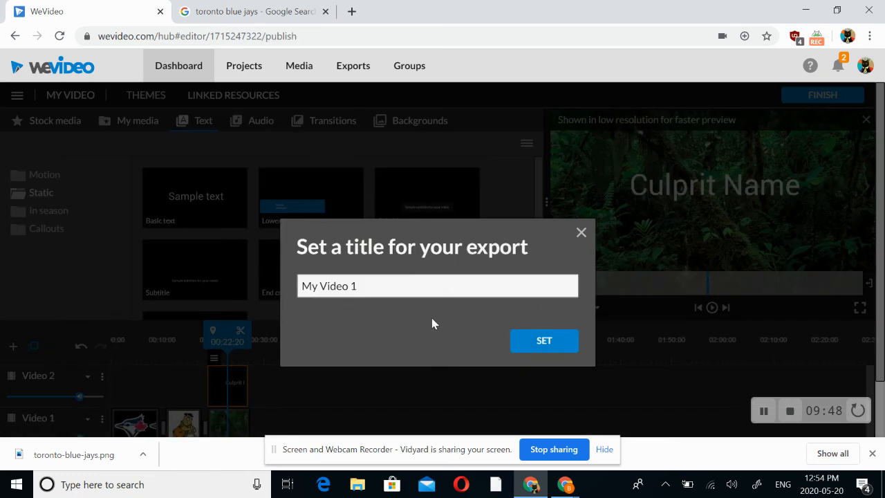
drag(366, 289, 256, 291)
text(HR)
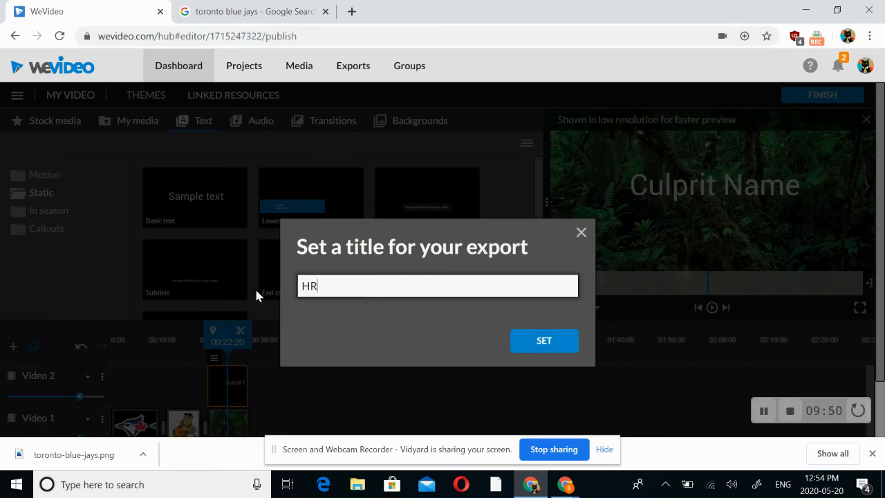
text( Documentary)
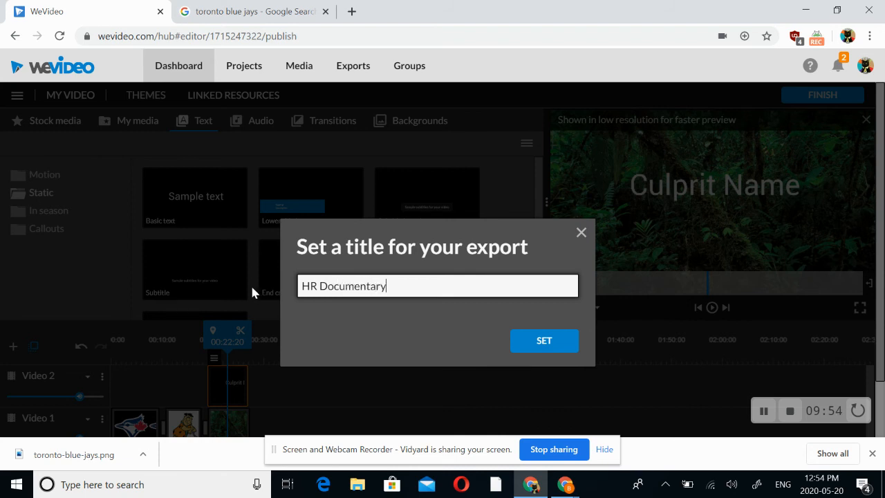
click(534, 342)
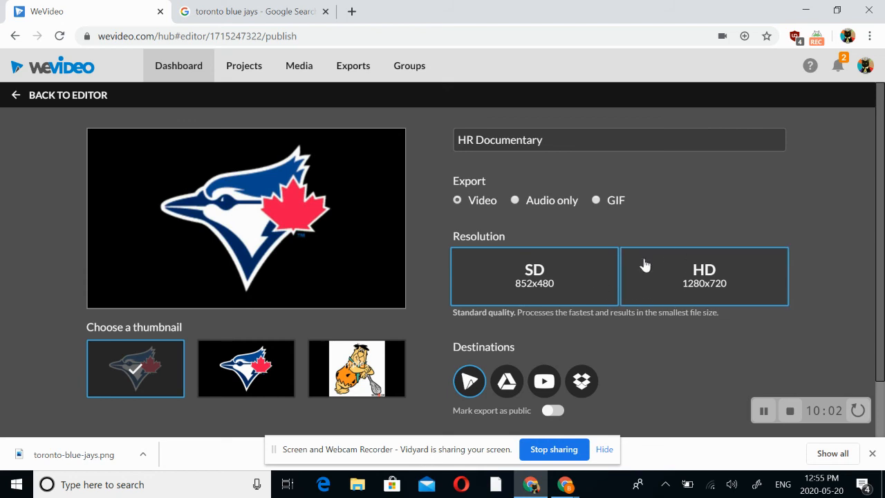
Set the export resolution to HD 1280x720 and export the video
click(723, 278)
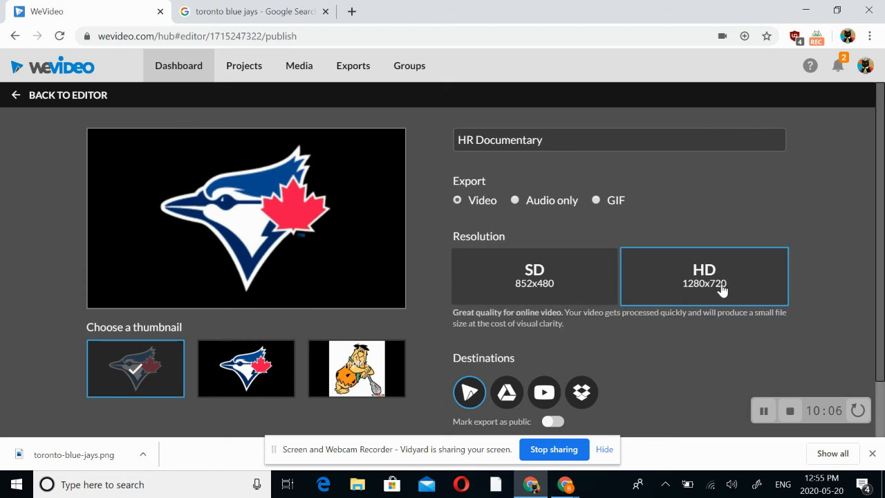
scroll(710, 322, down, 1)
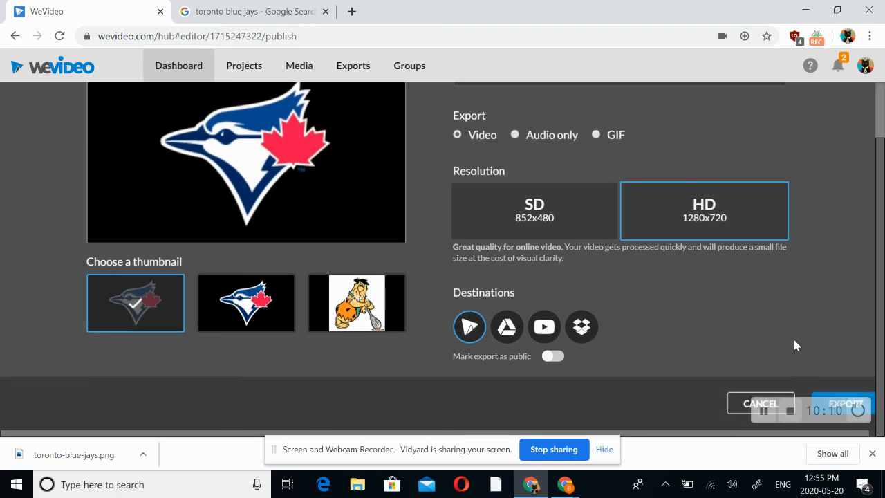
click(843, 399)
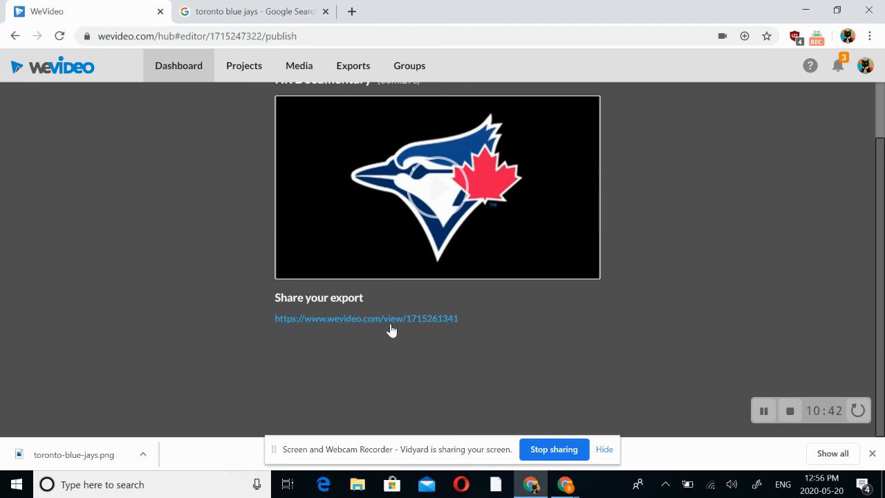
Open the exported video's share link and select the full web address of its page
click(349, 319)
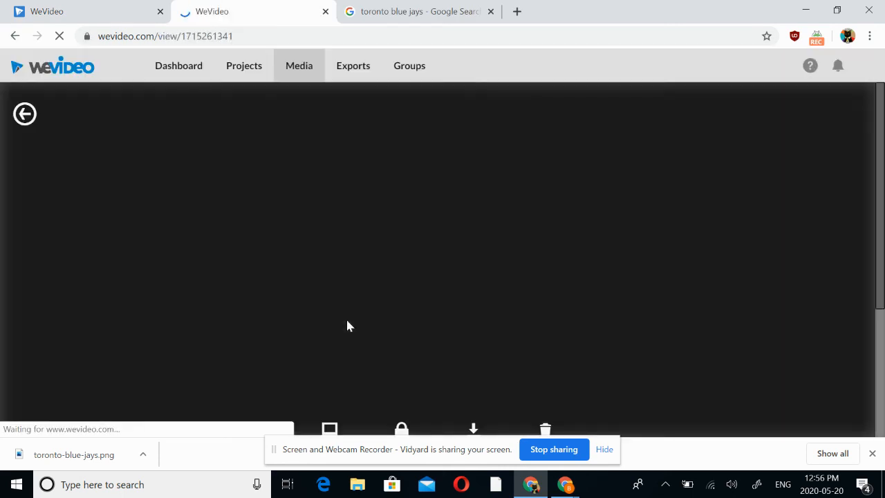
scroll(454, 334, down, 2)
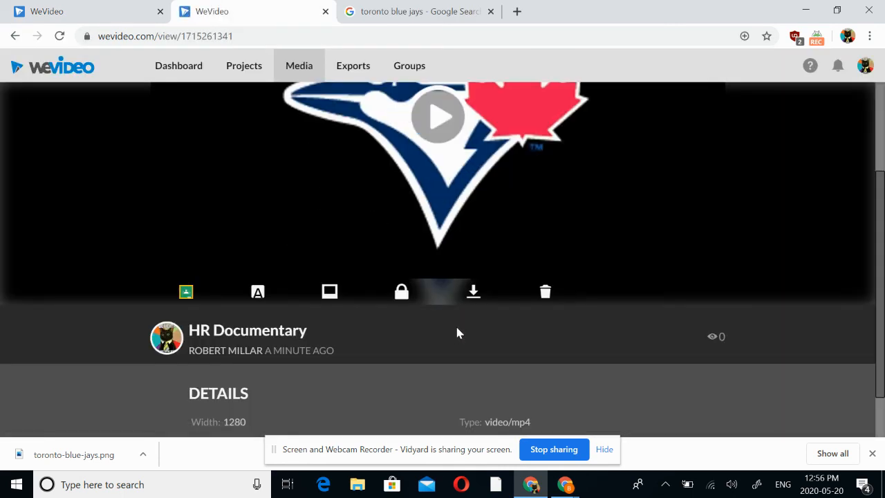
scroll(456, 331, up, 2)
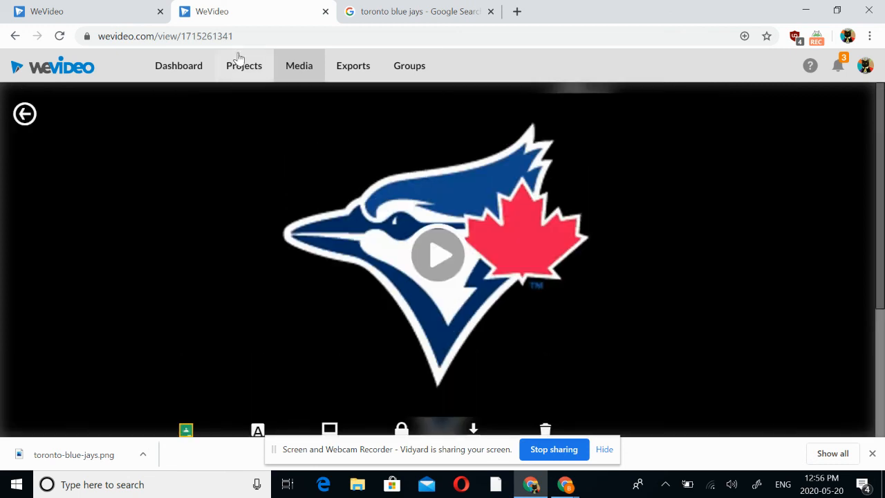
drag(253, 35, 85, 30)
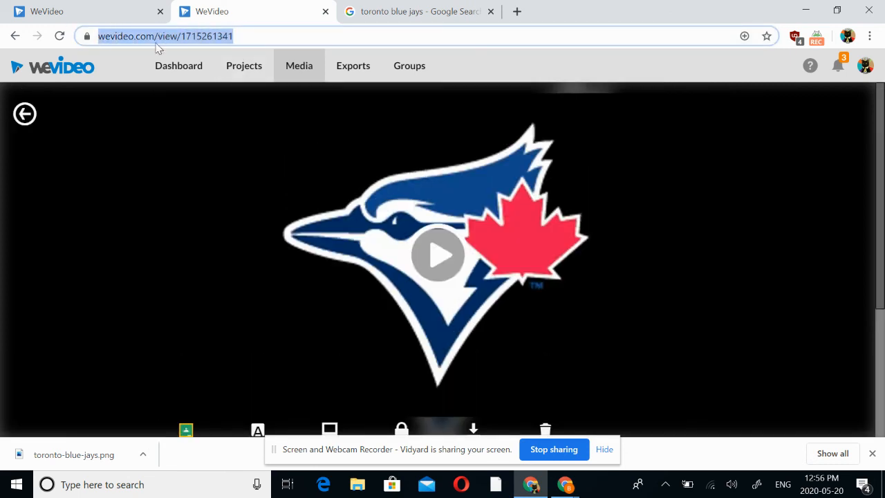
Examine the HR Documentary page for the video's details and its download option
scroll(582, 360, down, 3)
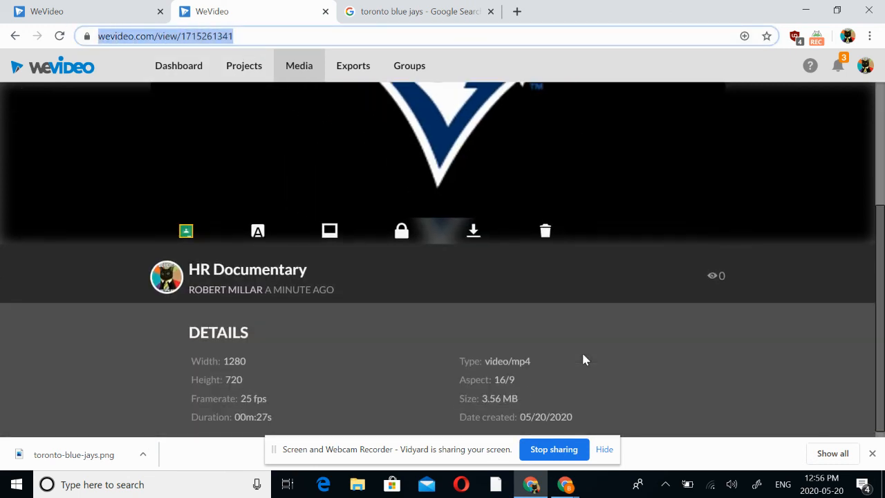
scroll(582, 360, up, 2)
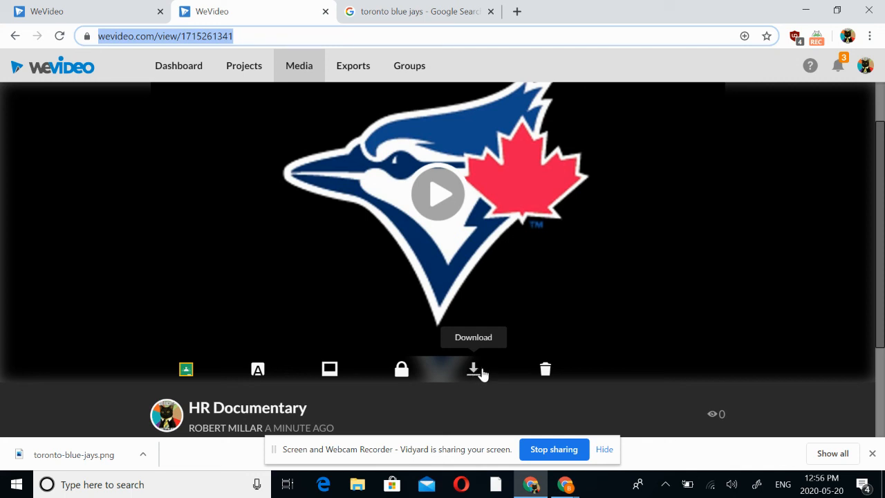
scroll(482, 373, down, 2)
scroll(484, 371, up, 3)
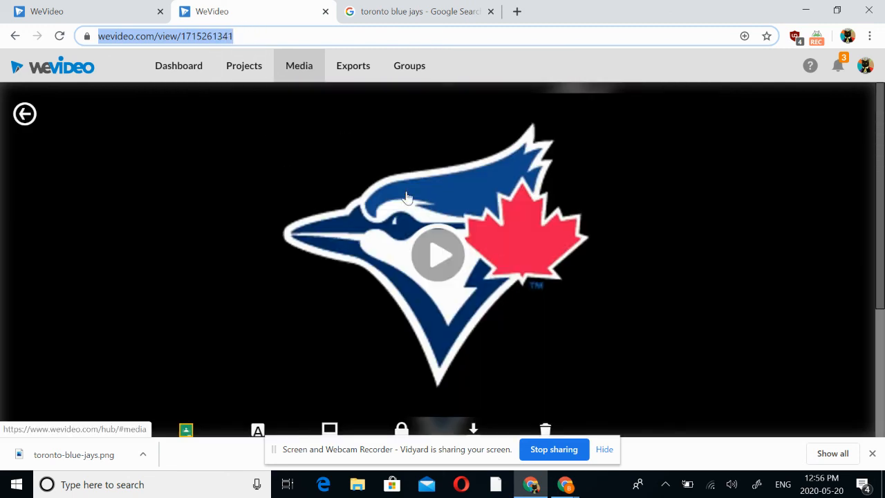
scroll(495, 245, down, 1)
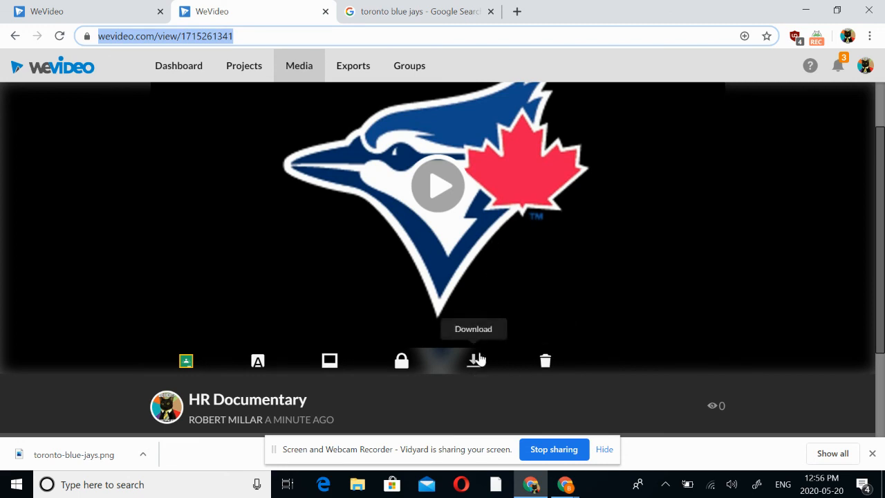